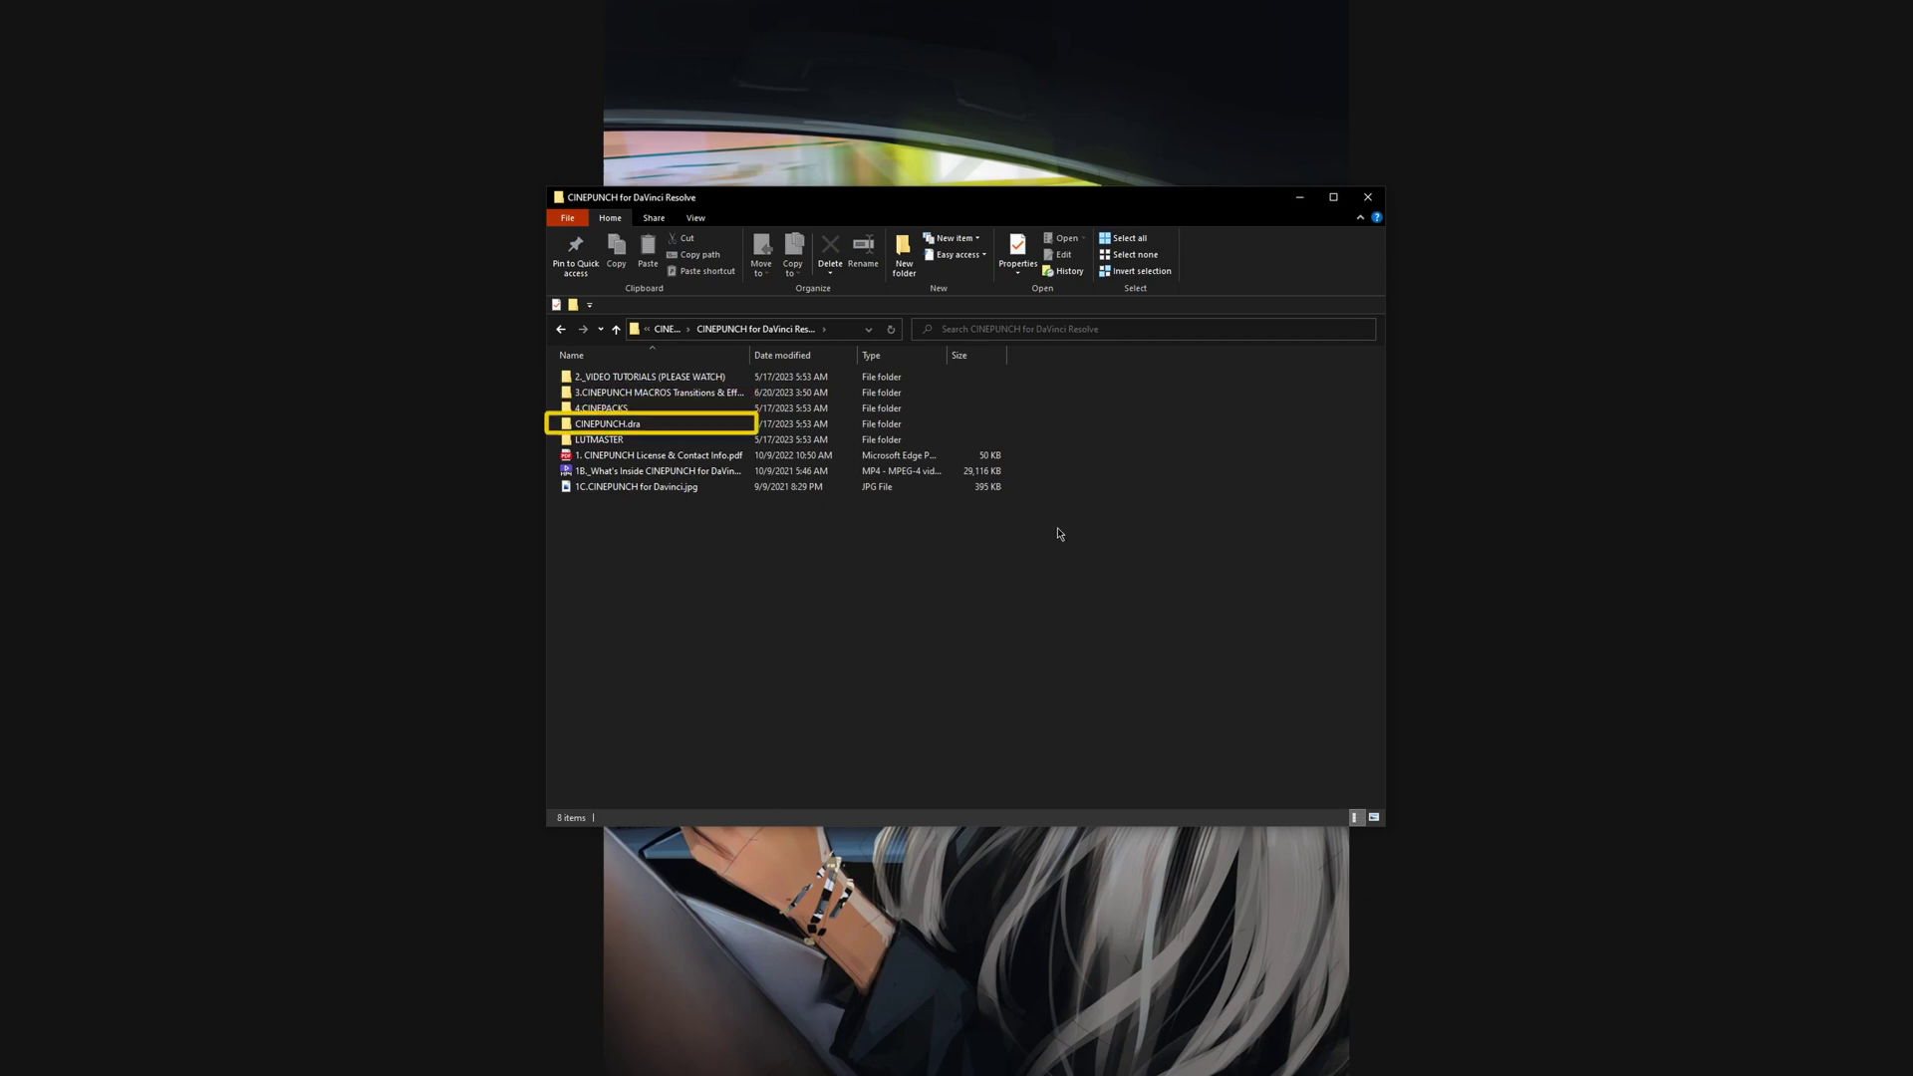
Step: Drag the CINEPUNCH .drfx bundle from DRFX Drag and Drop Install onto the Fusion node editor
{"action": "double_click", "coordinate": [654, 393]}
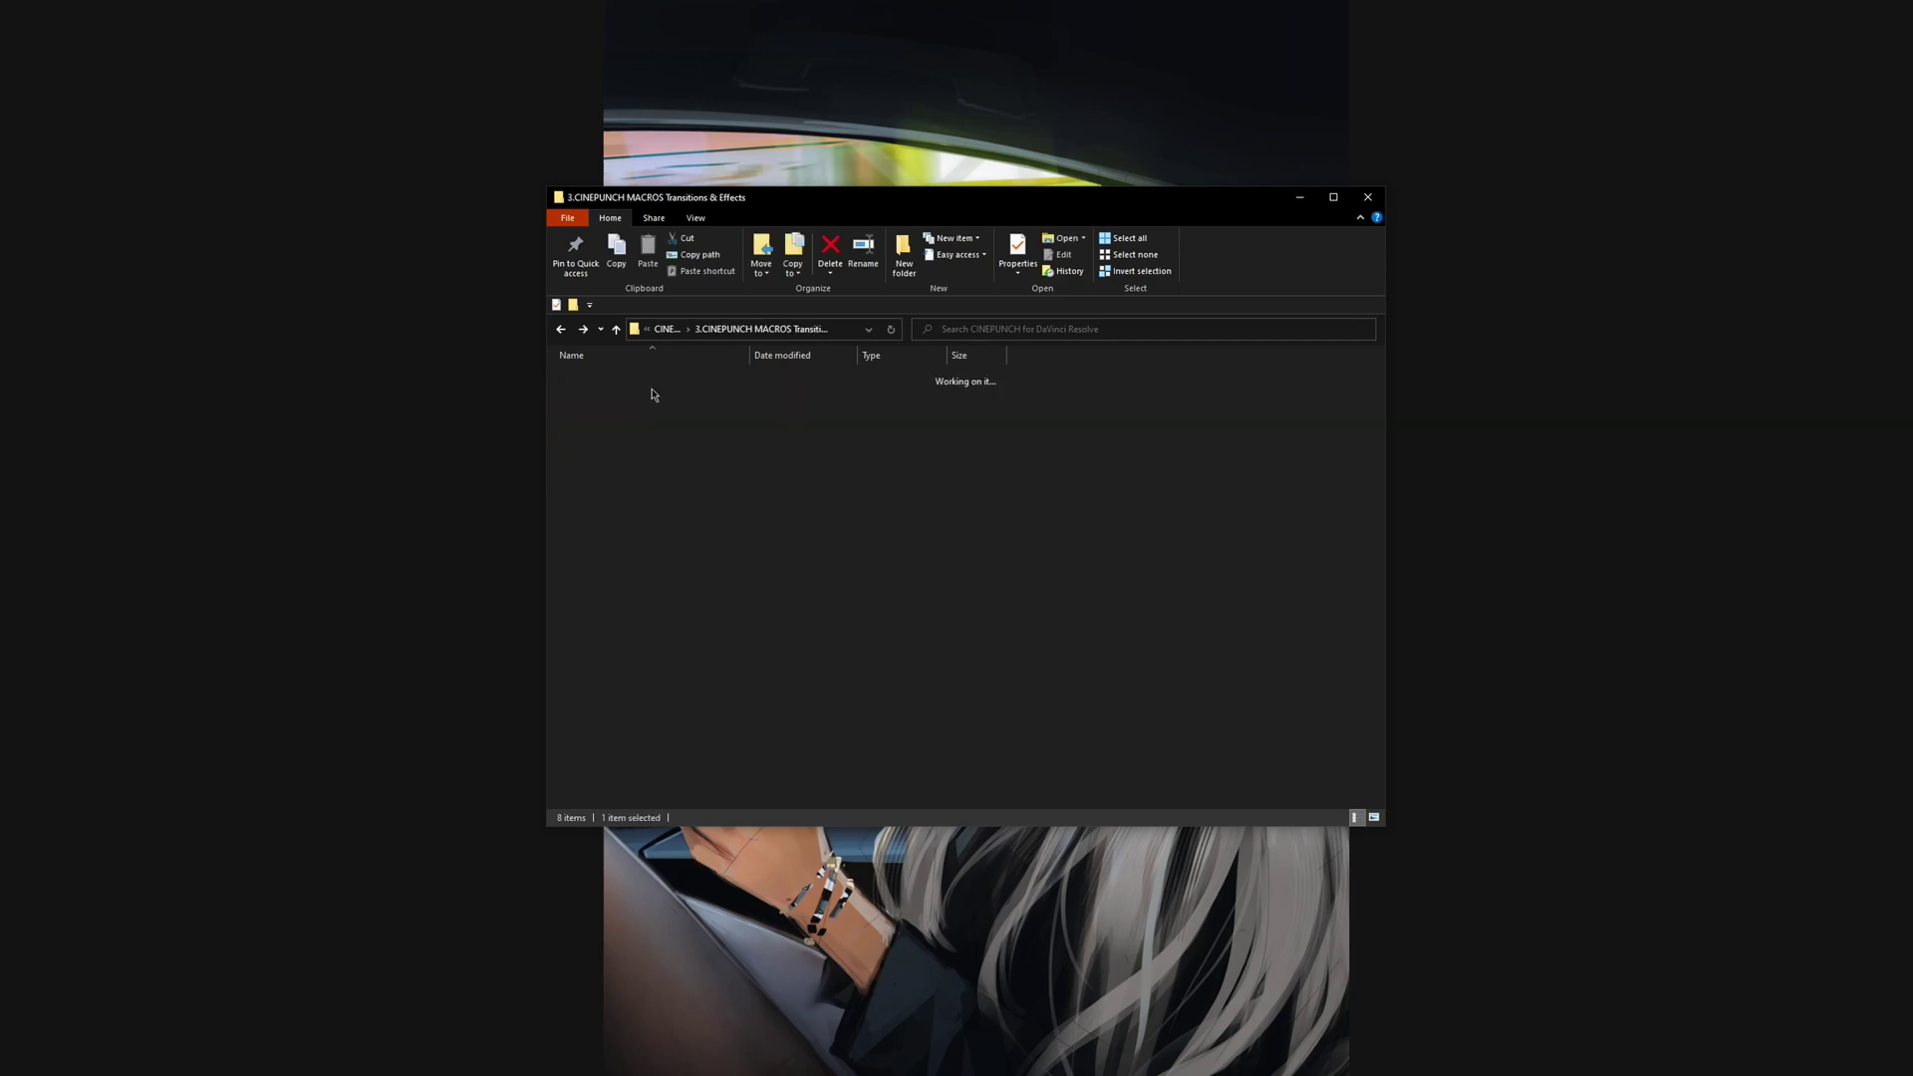
{"action": "double_click", "coordinate": [671, 383]}
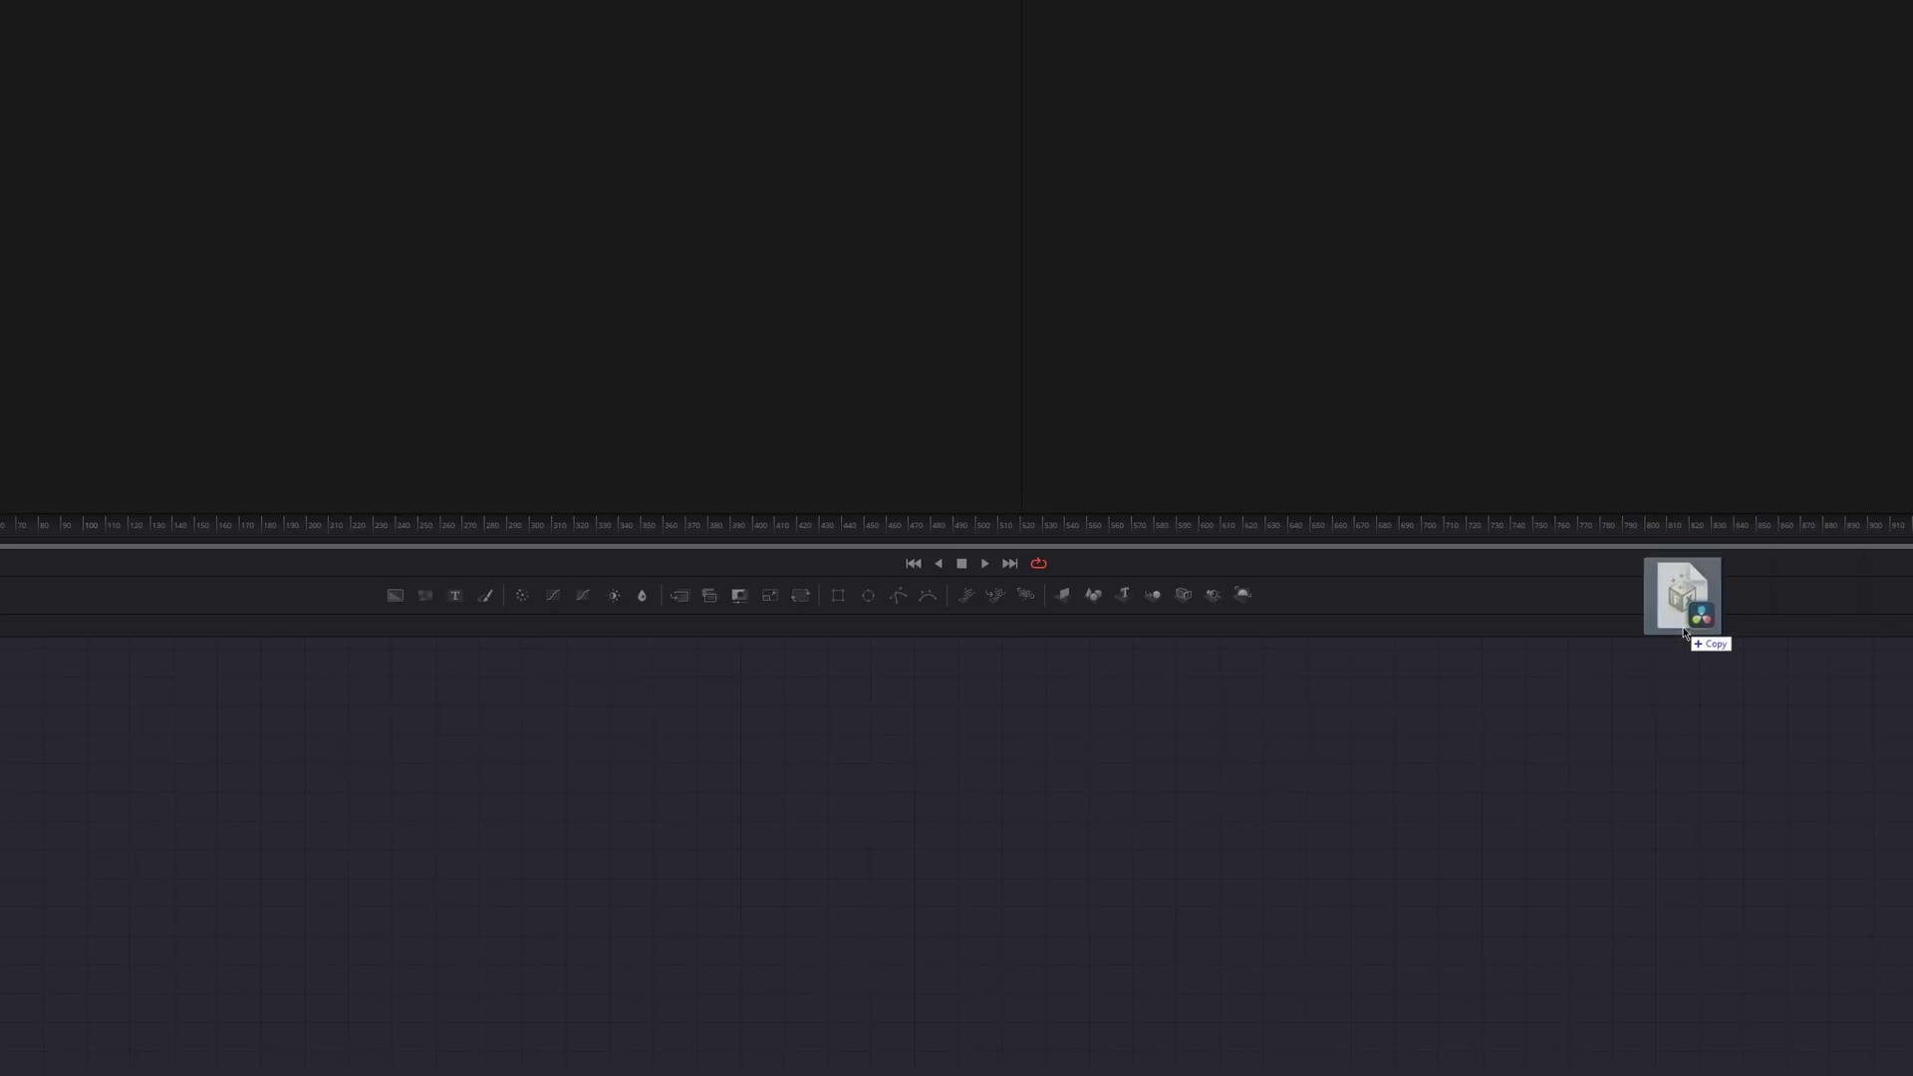
{"action": "left_click_drag", "start_coordinate": [1684, 633], "coordinate": [1124, 772]}
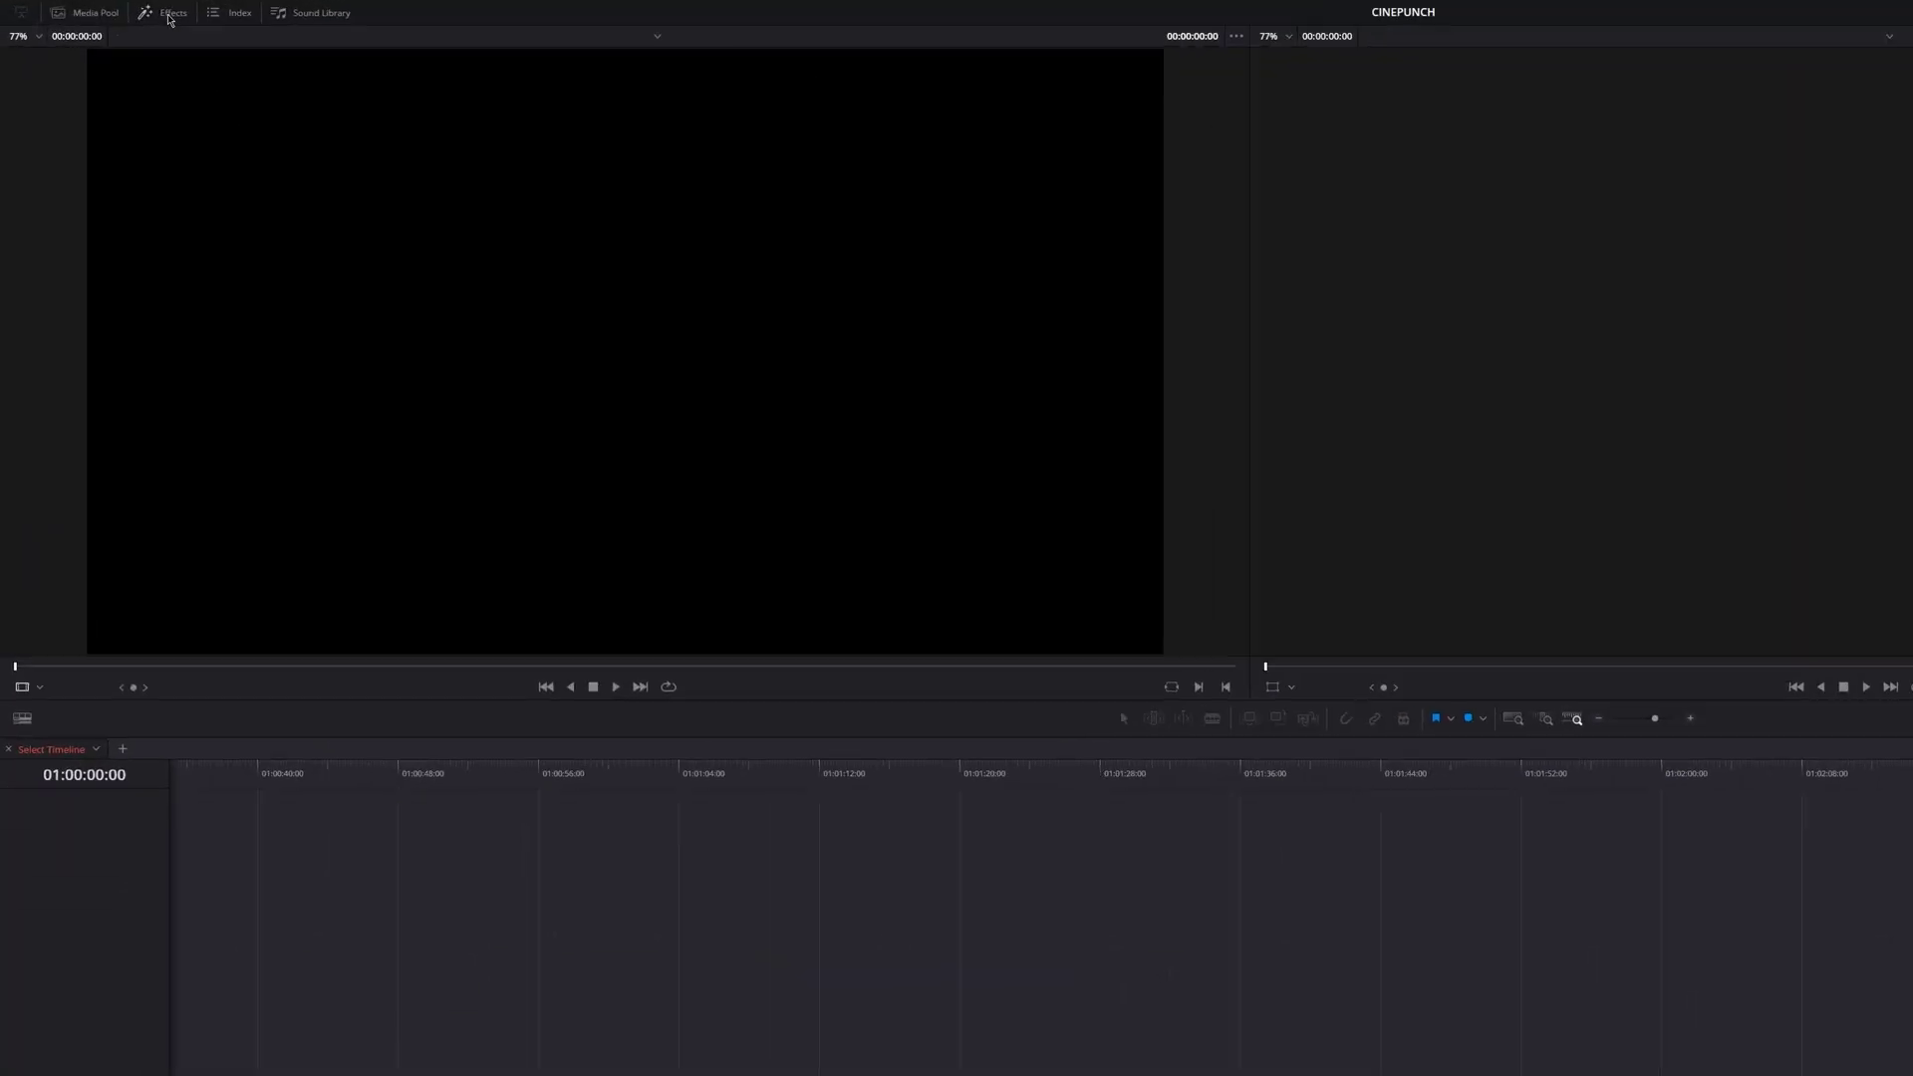
Step: Overwrite the existing bundle, check TRANSITIONPUNCH and DISRUPTION effects, then open CINEPUNCH.dra in Explorer
{"action": "left_click", "coordinate": [108, 15]}
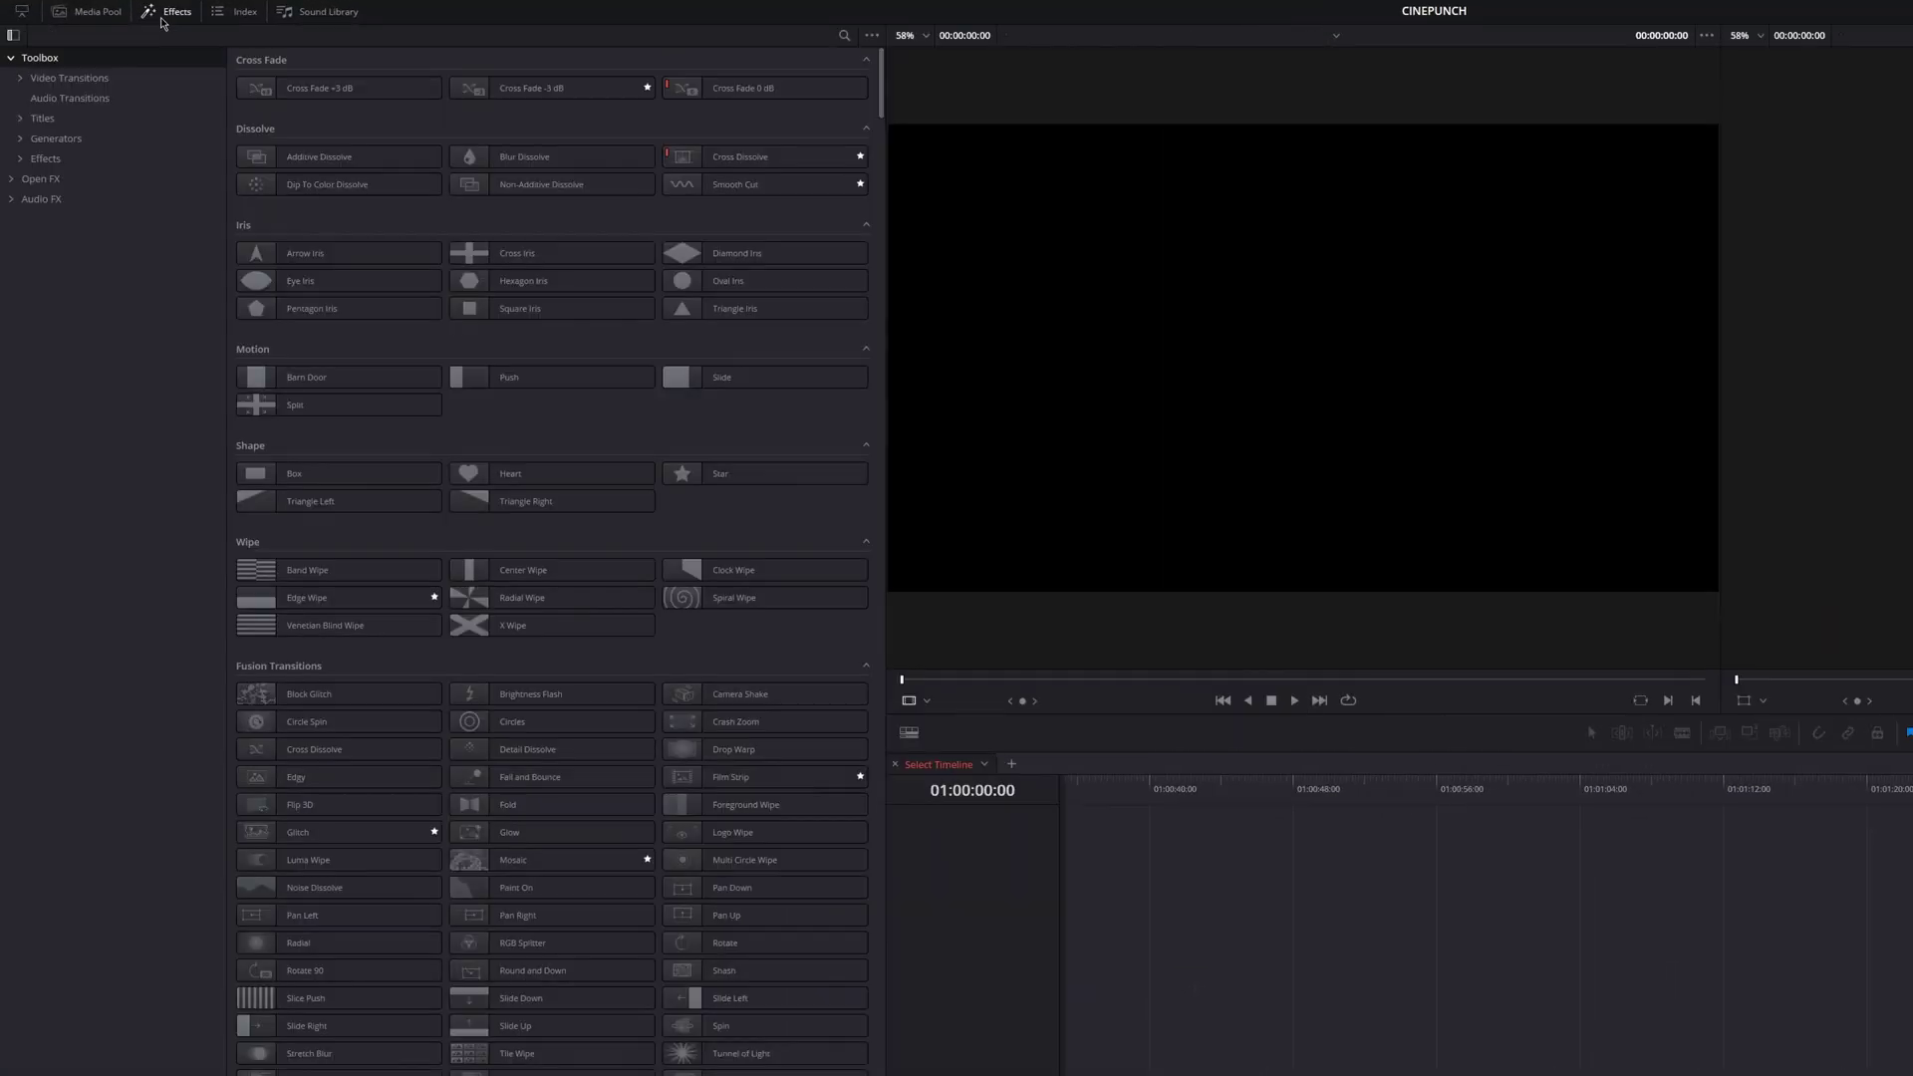
{"action": "scroll", "coordinate": [22, 87], "scroll_direction": "down", "scroll_amount": 1}
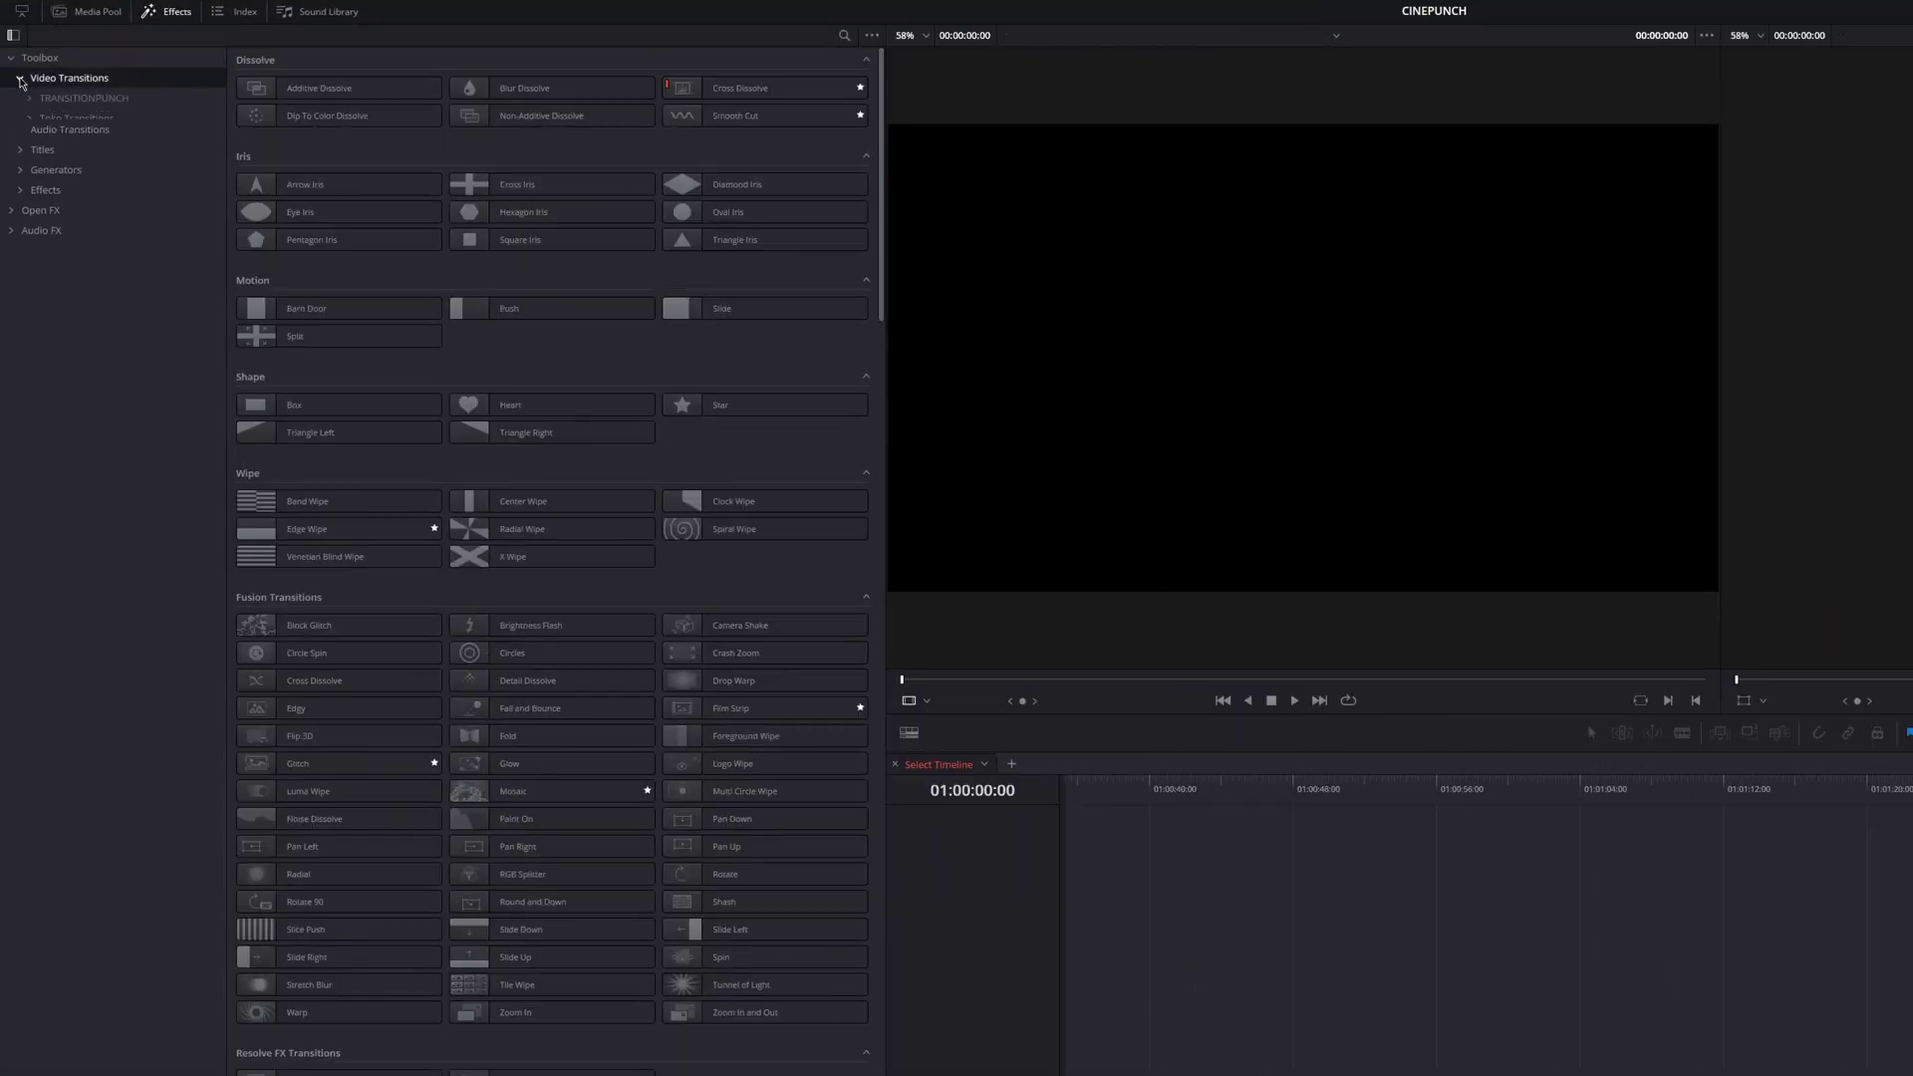
{"action": "left_click", "coordinate": [127, 101]}
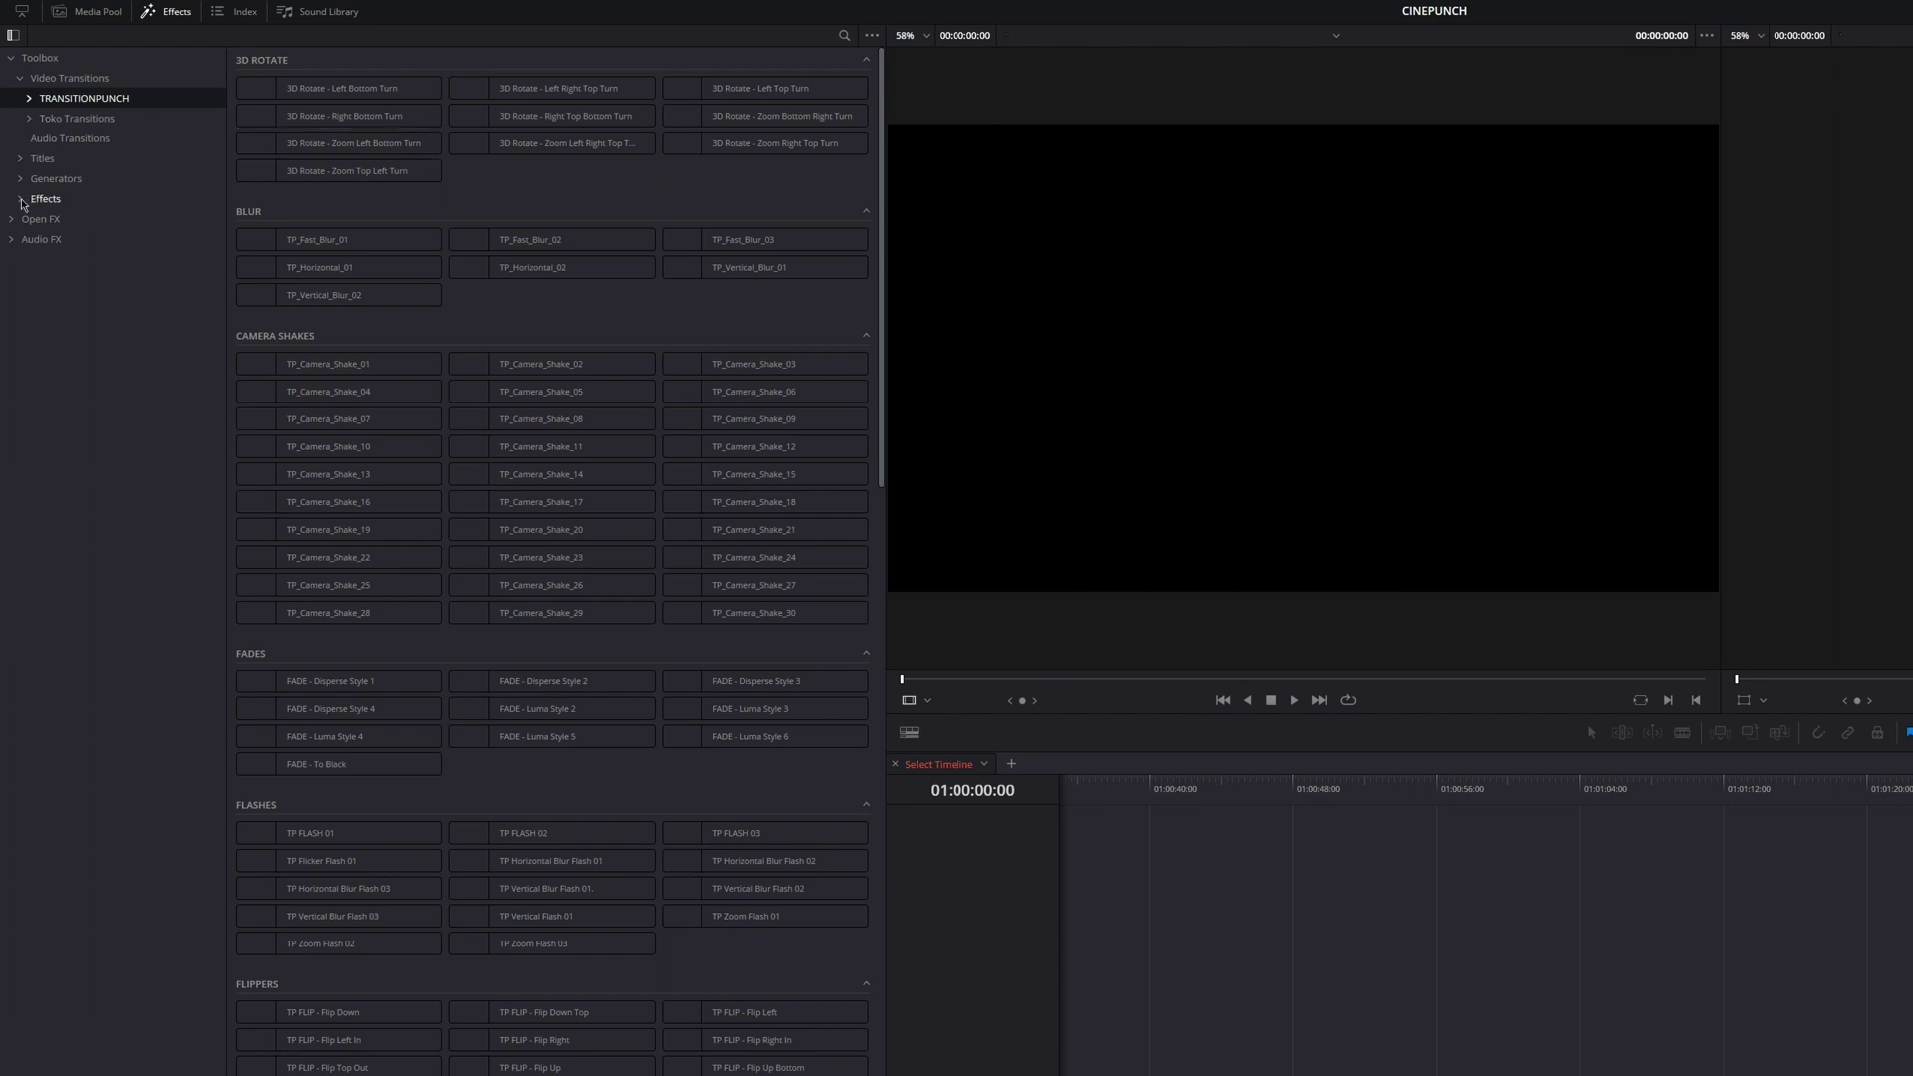
{"action": "left_click", "coordinate": [60, 222]}
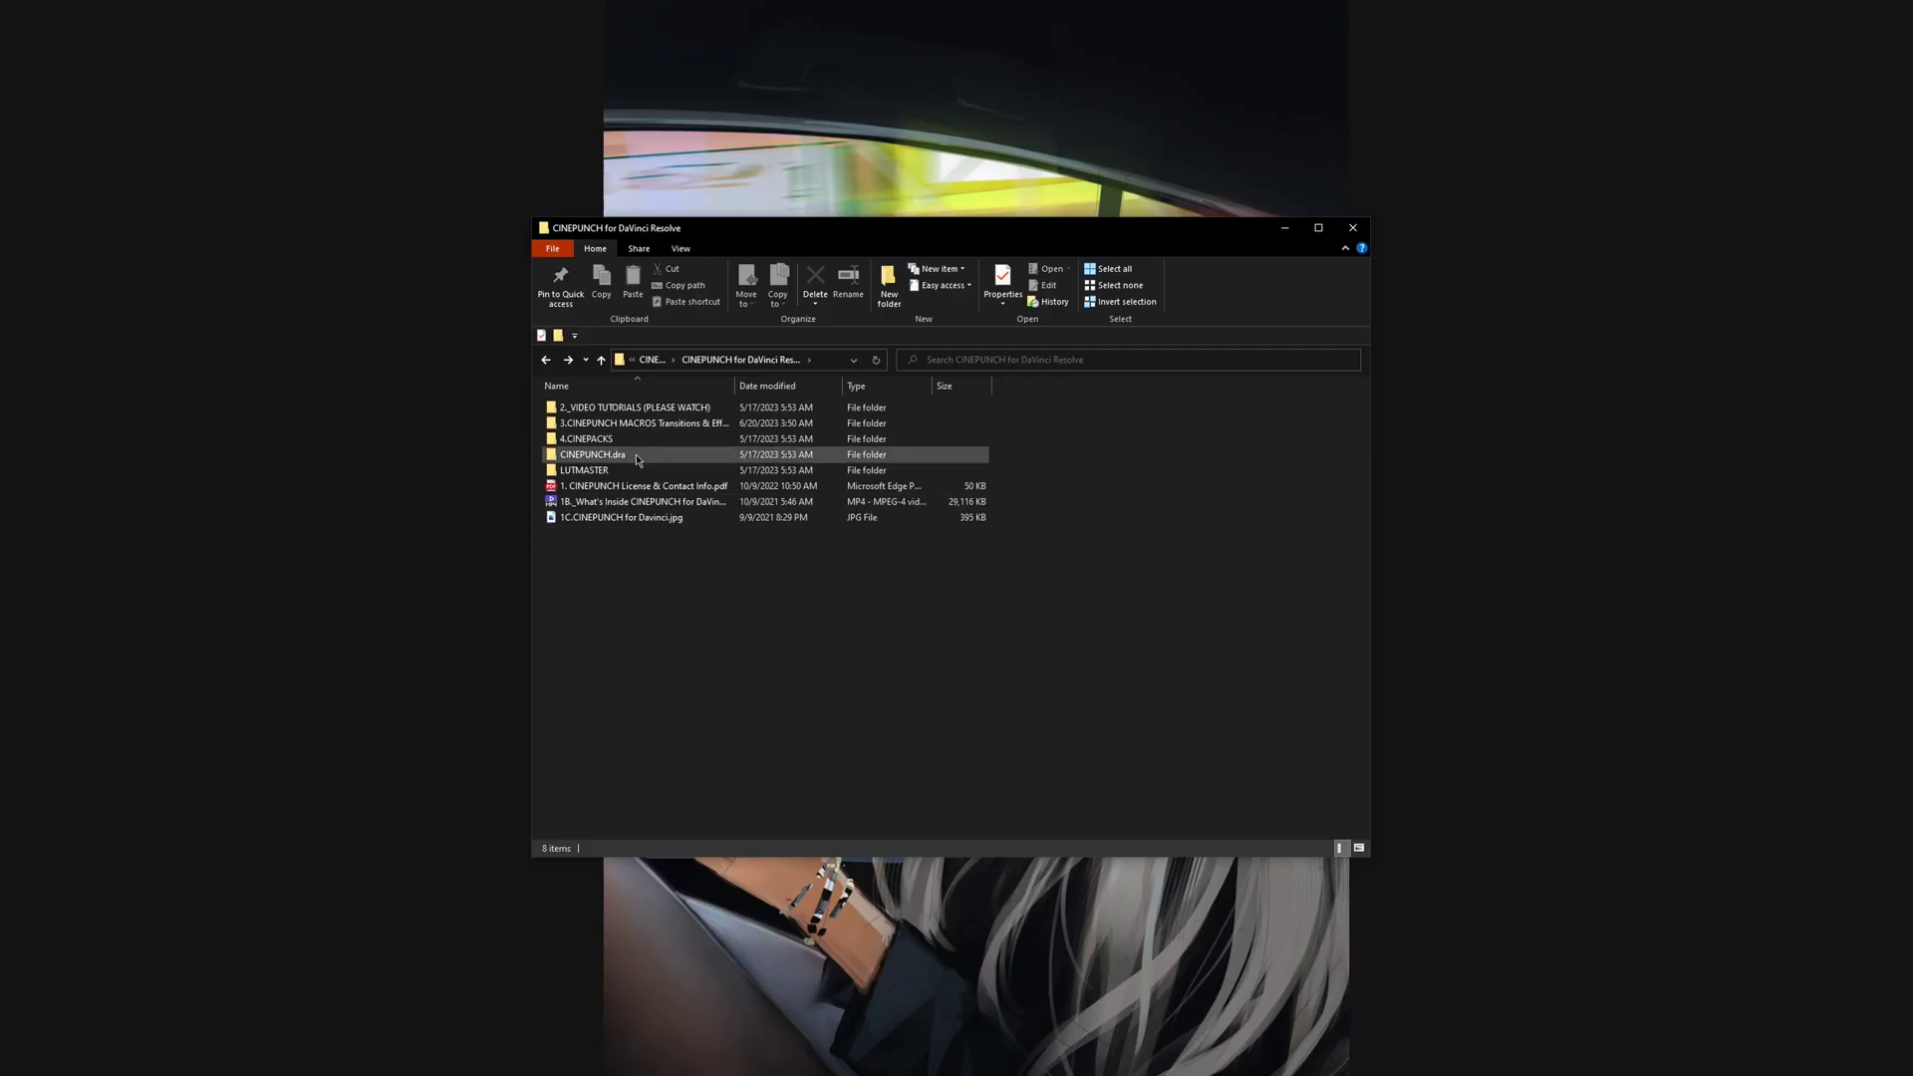
{"action": "double_click", "coordinate": [631, 452]}
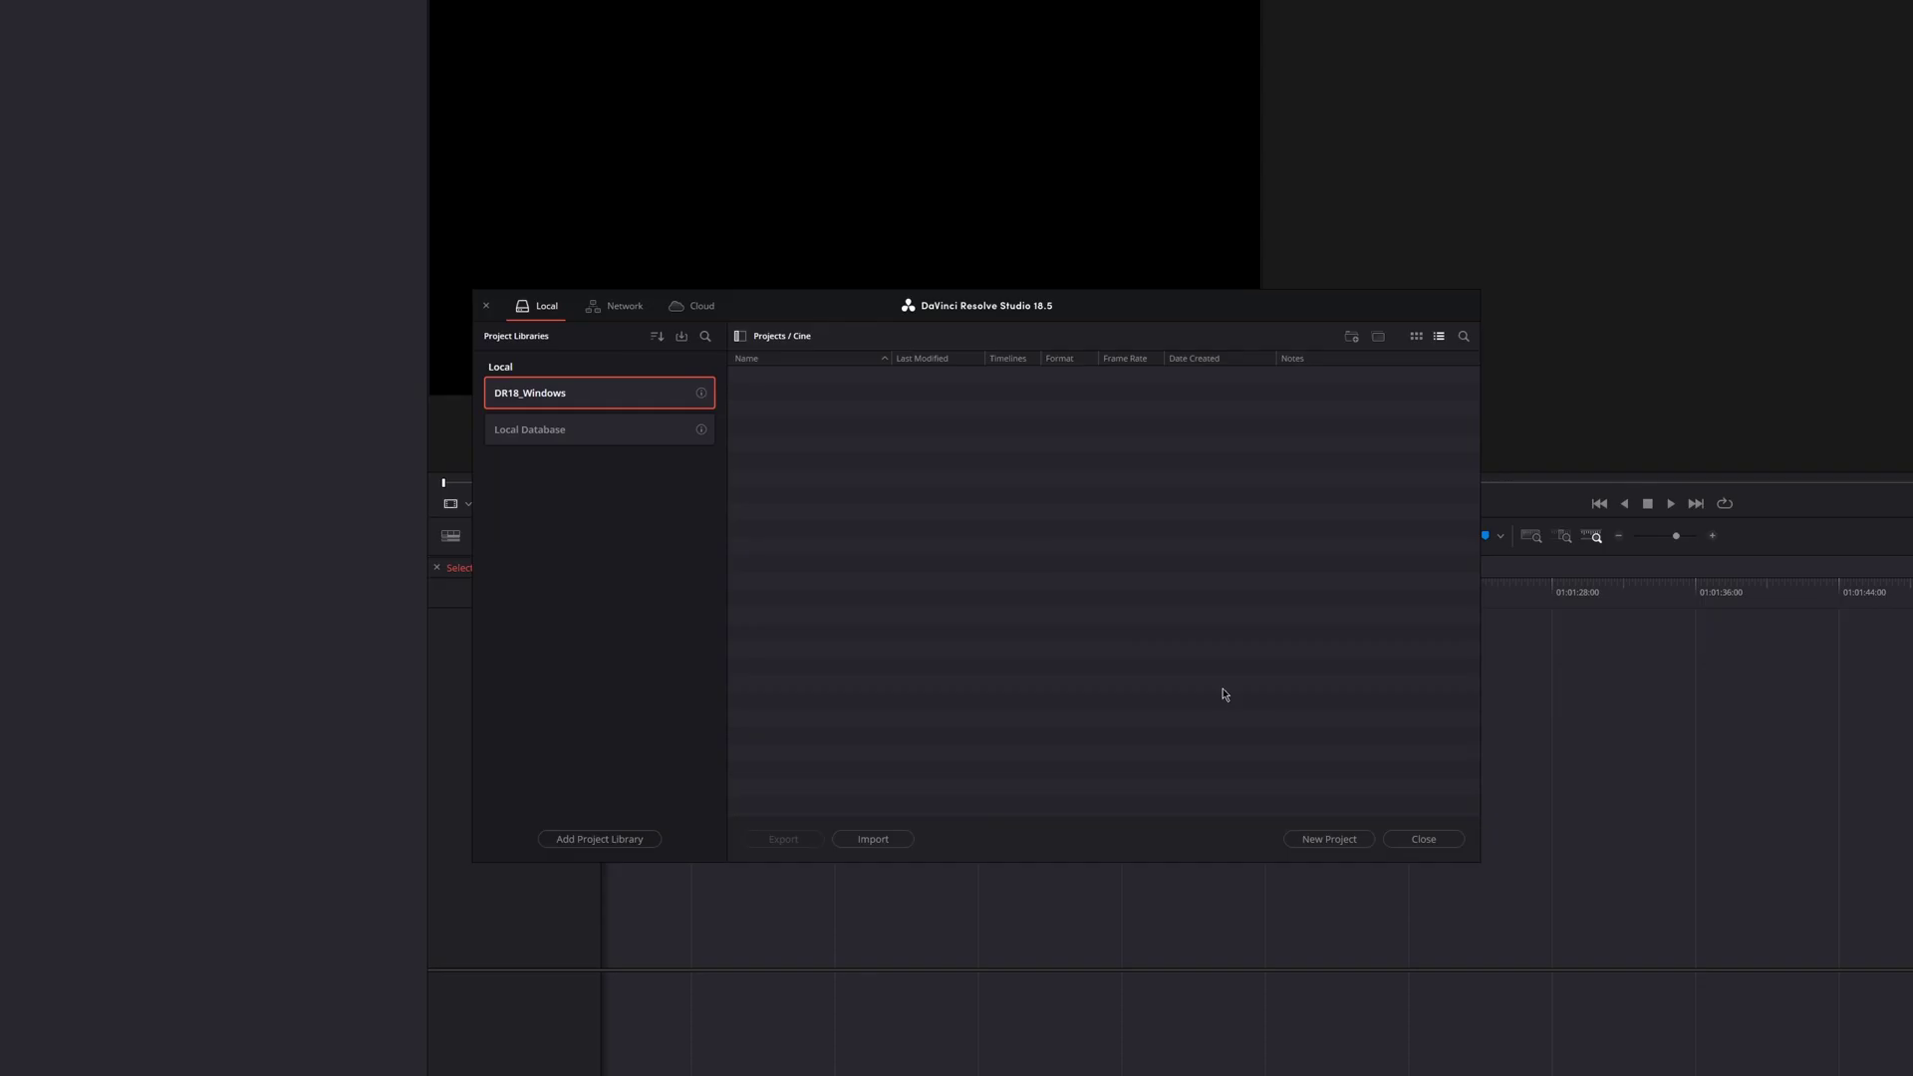
Step: Import the CINEPUNCH.drp project from the Project Manager
{"action": "right_click", "coordinate": [996, 523]}
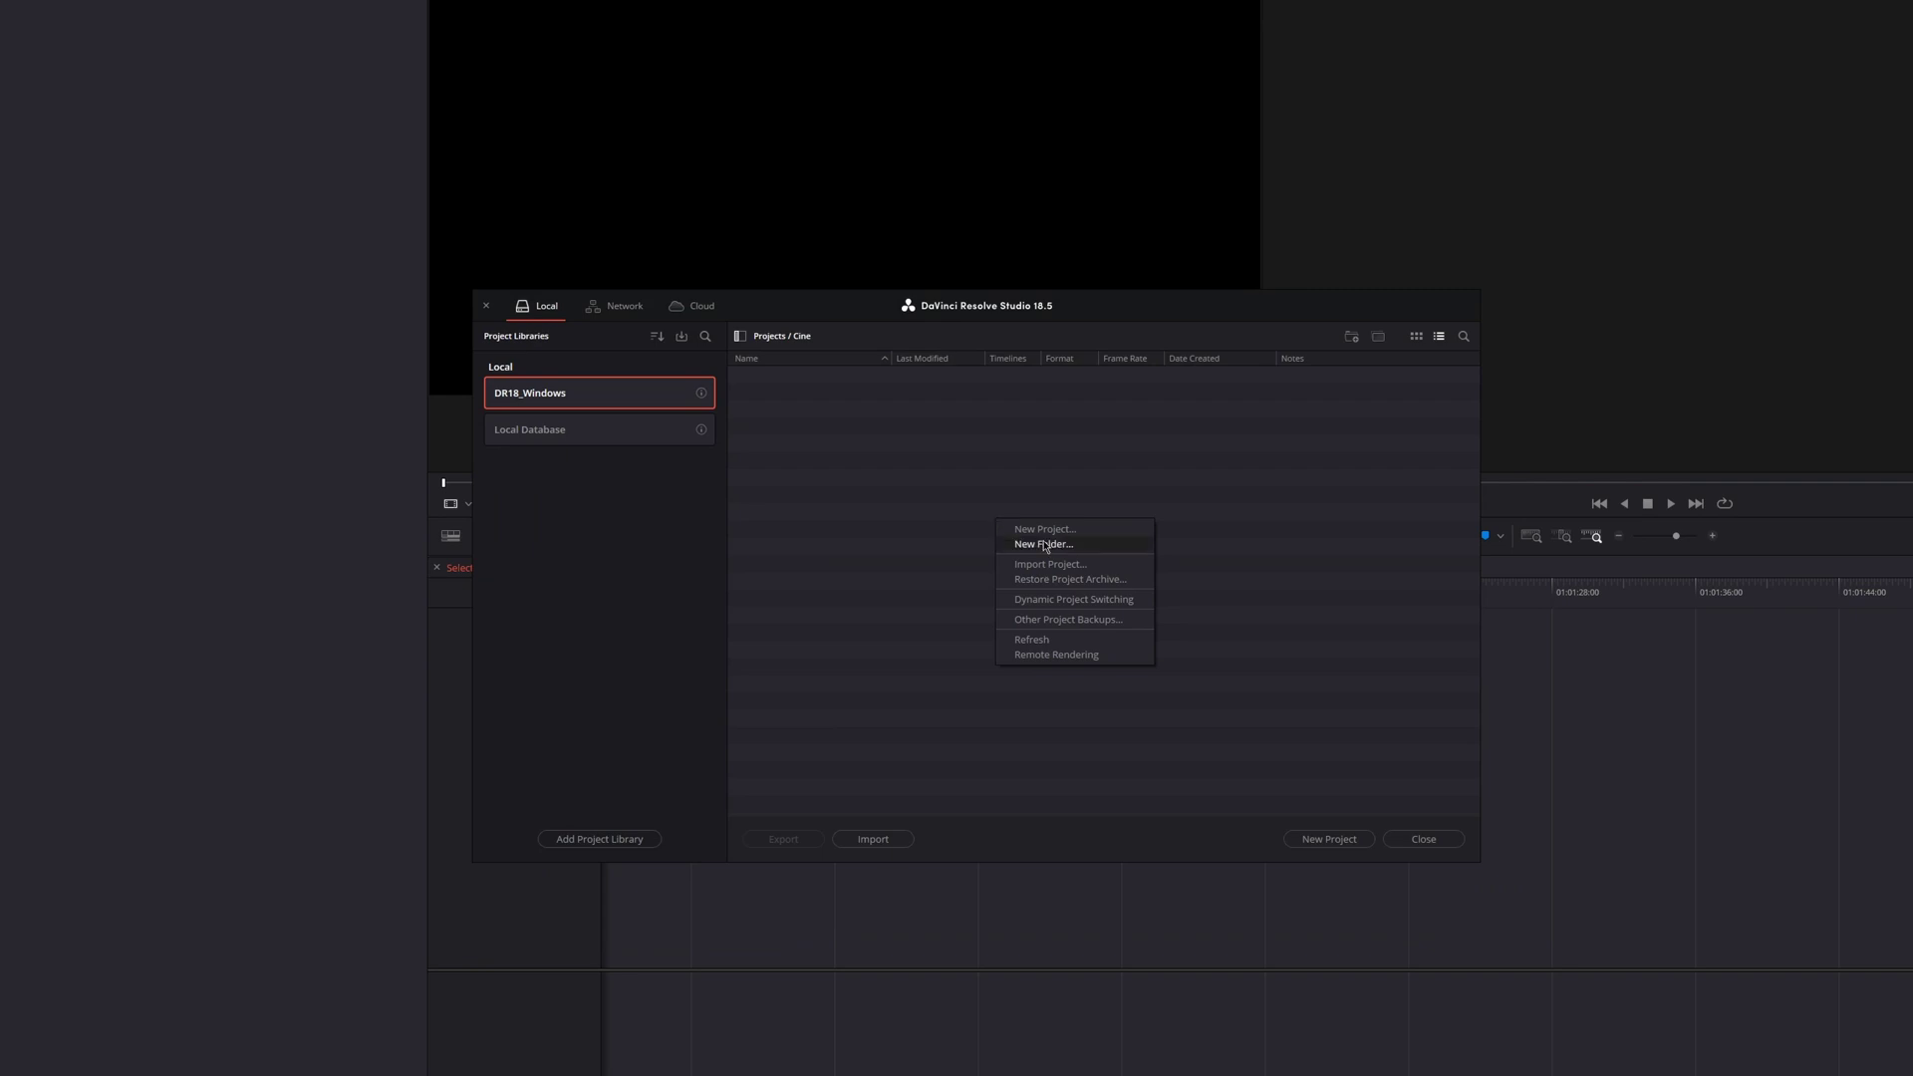
{"action": "left_click", "coordinate": [1089, 571]}
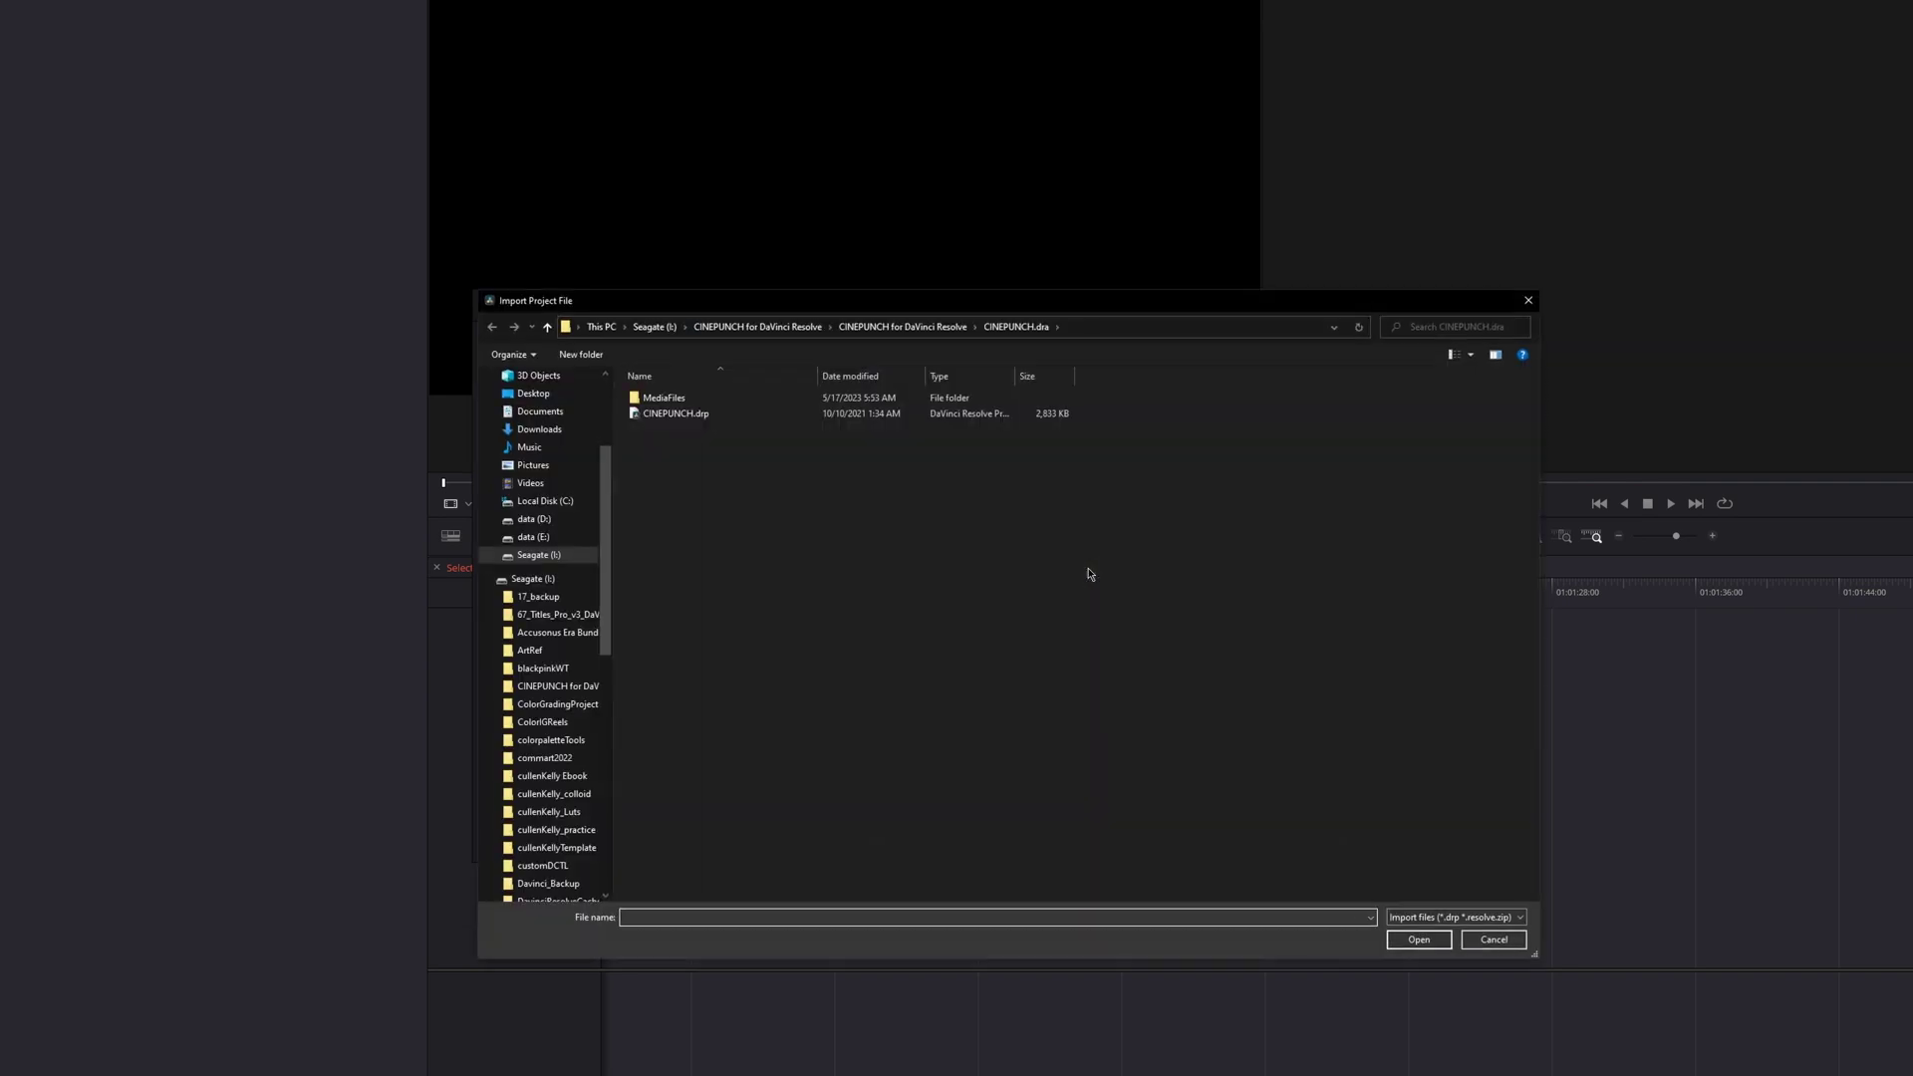
{"action": "double_click", "coordinate": [713, 417]}
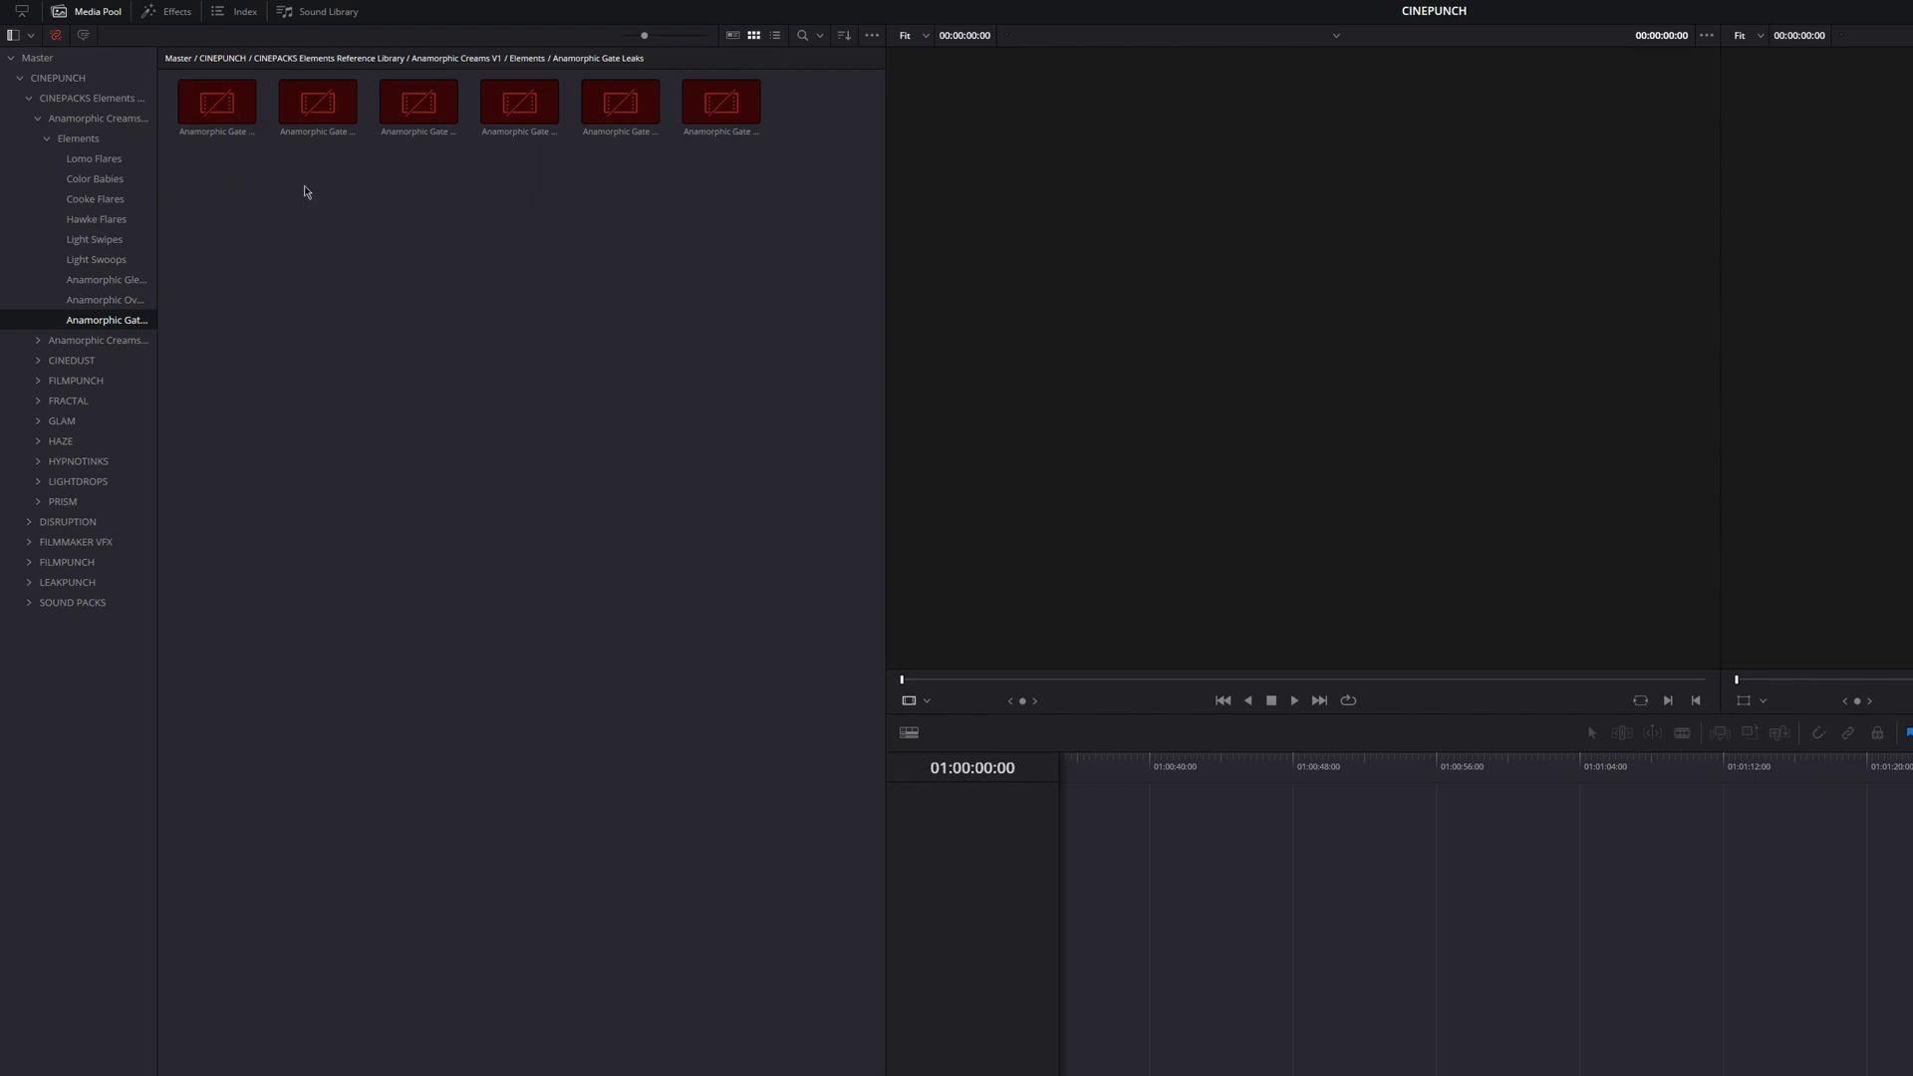
Step: Relink the CINEPUNCH bin's clips to CINEPUNCH.dra and add the bin to Power Bins Master
{"action": "right_click", "coordinate": [85, 78]}
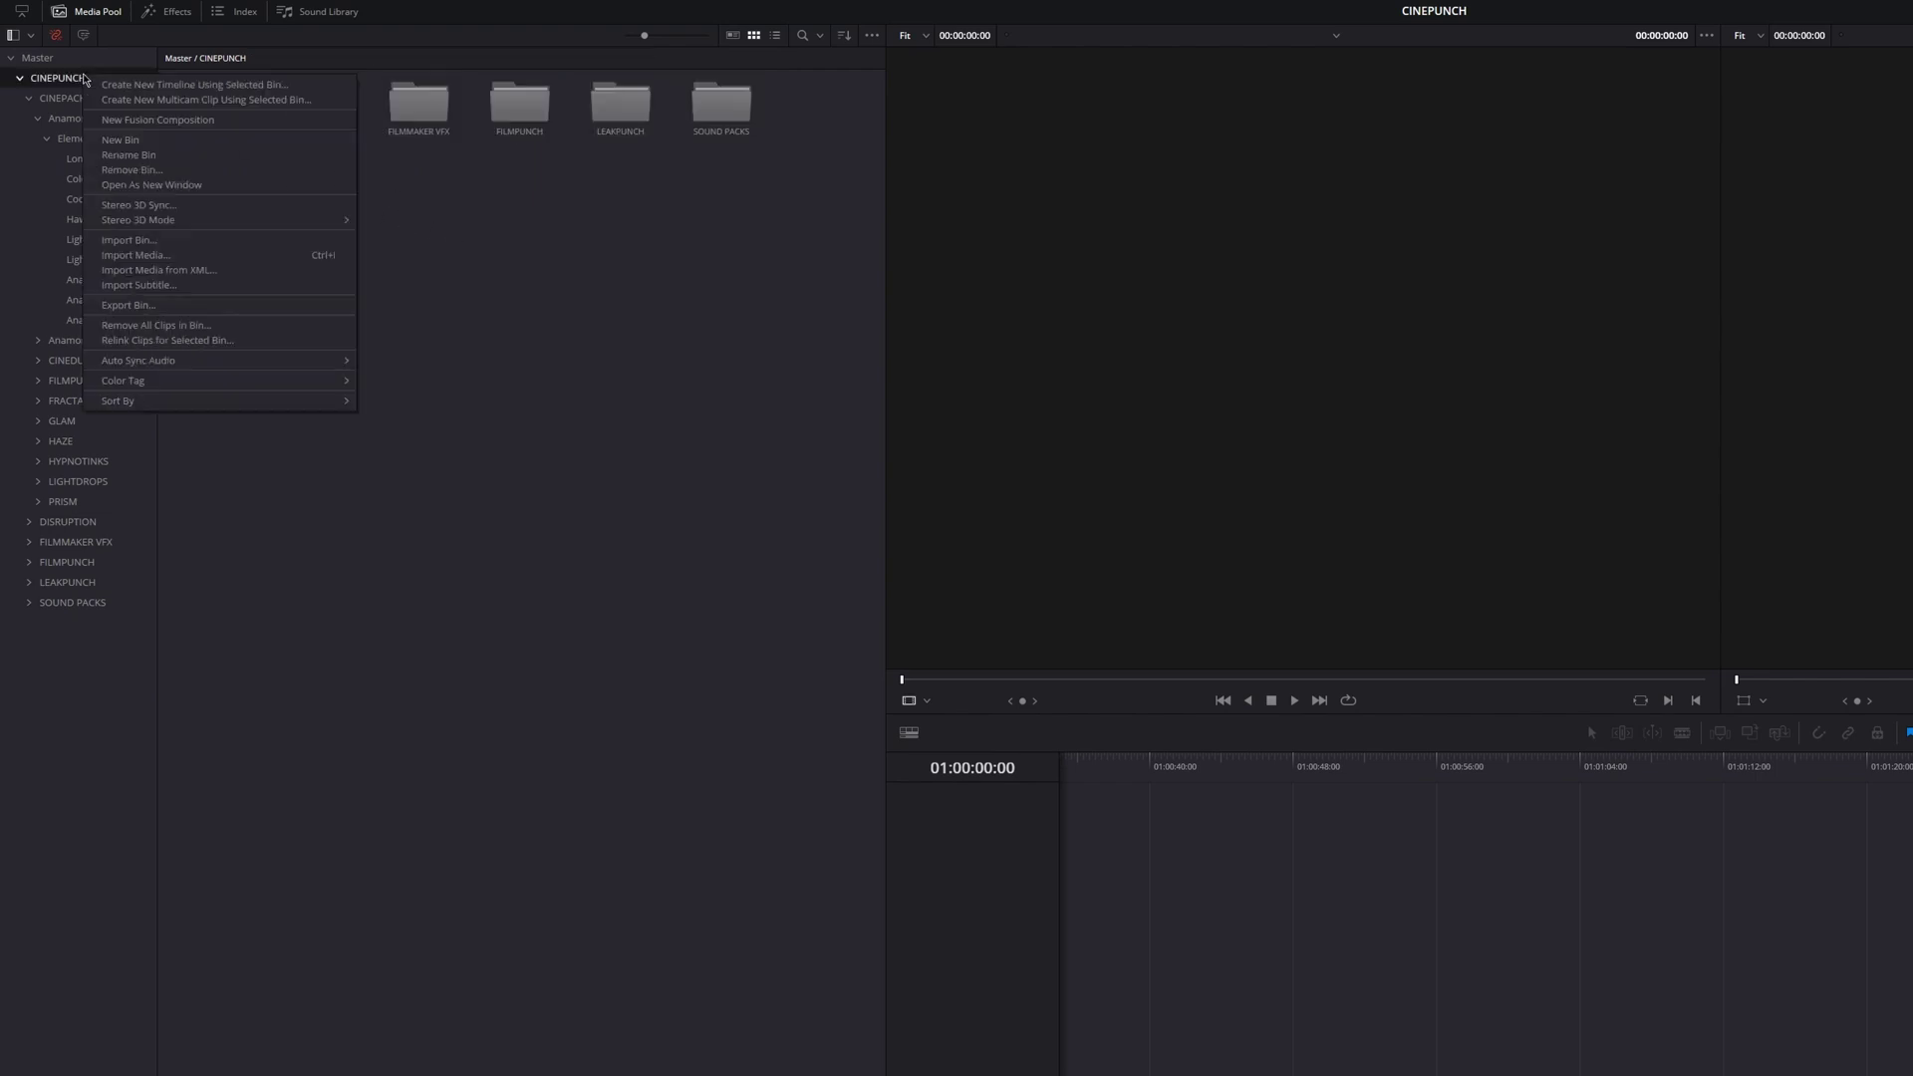
{"action": "left_click", "coordinate": [258, 341]}
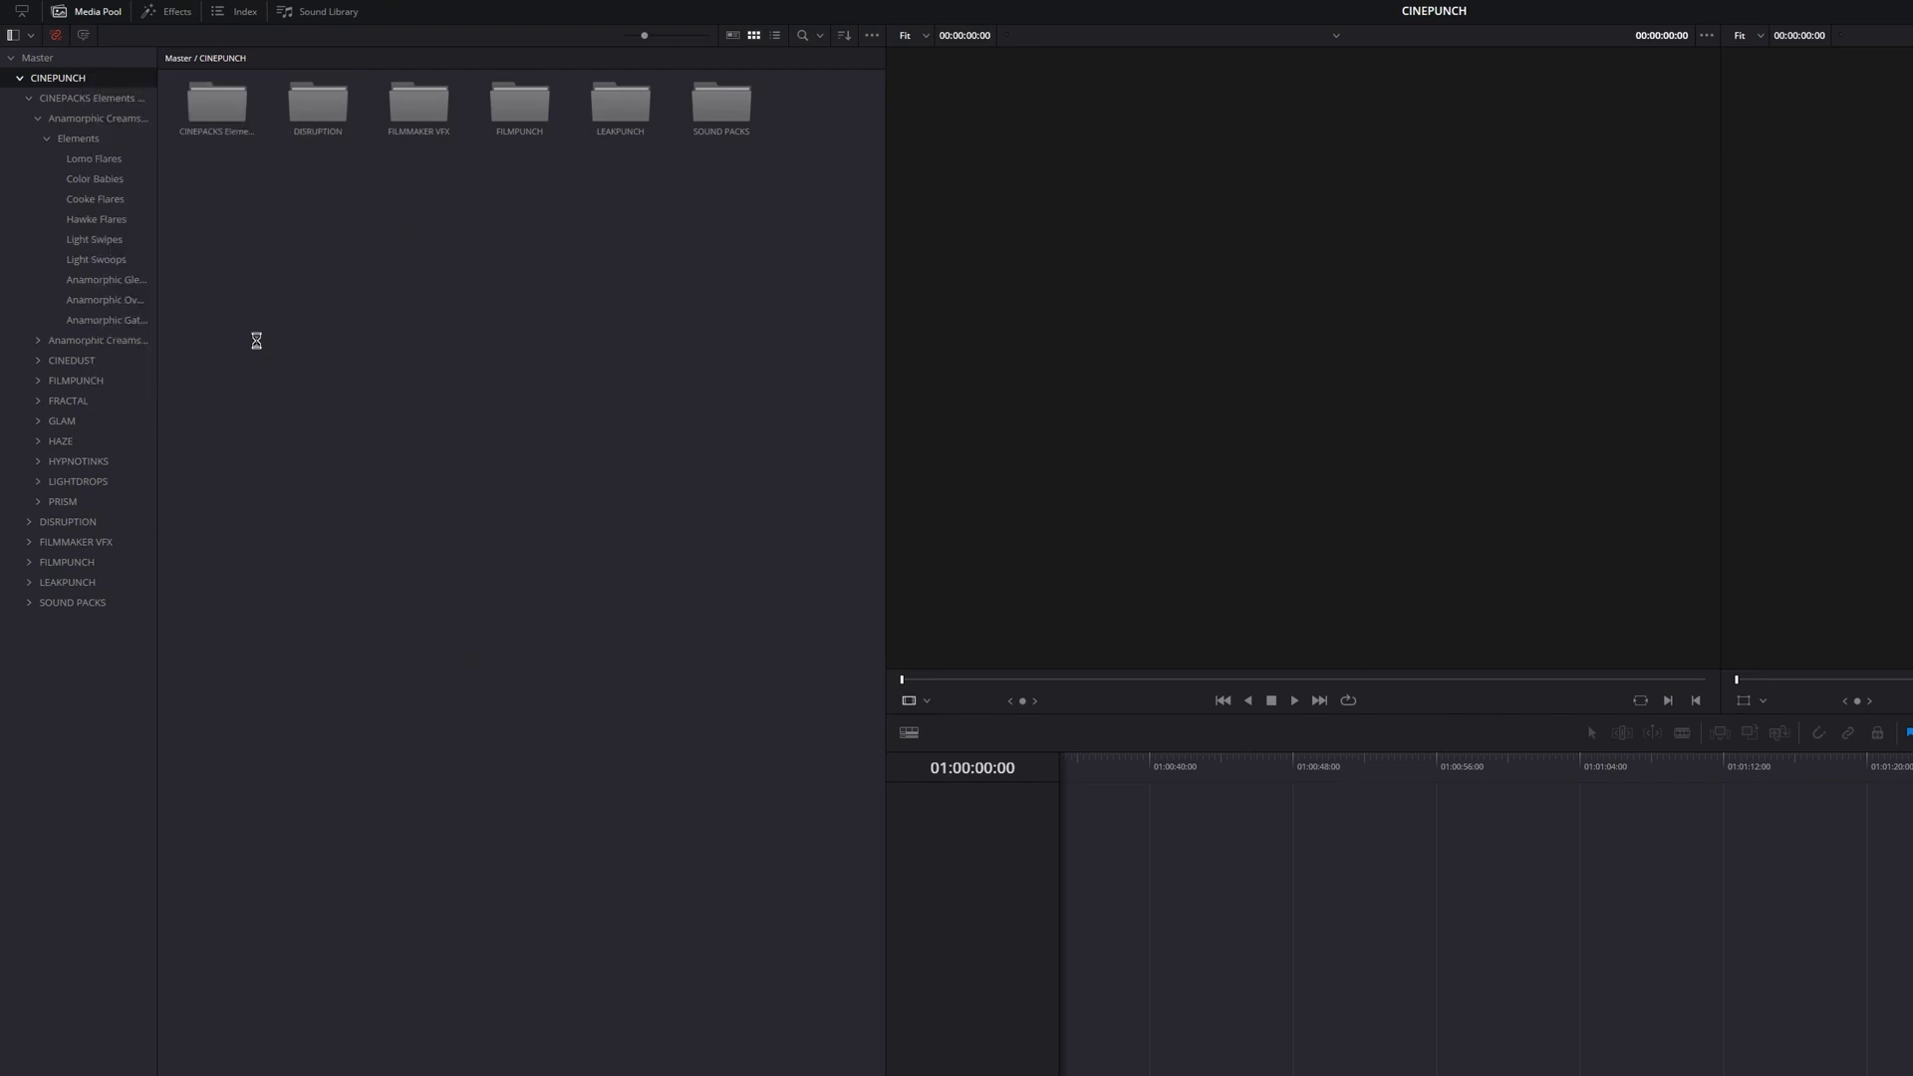
{"action": "left_click", "coordinate": [687, 349]}
{"action": "left_click", "coordinate": [1321, 842]}
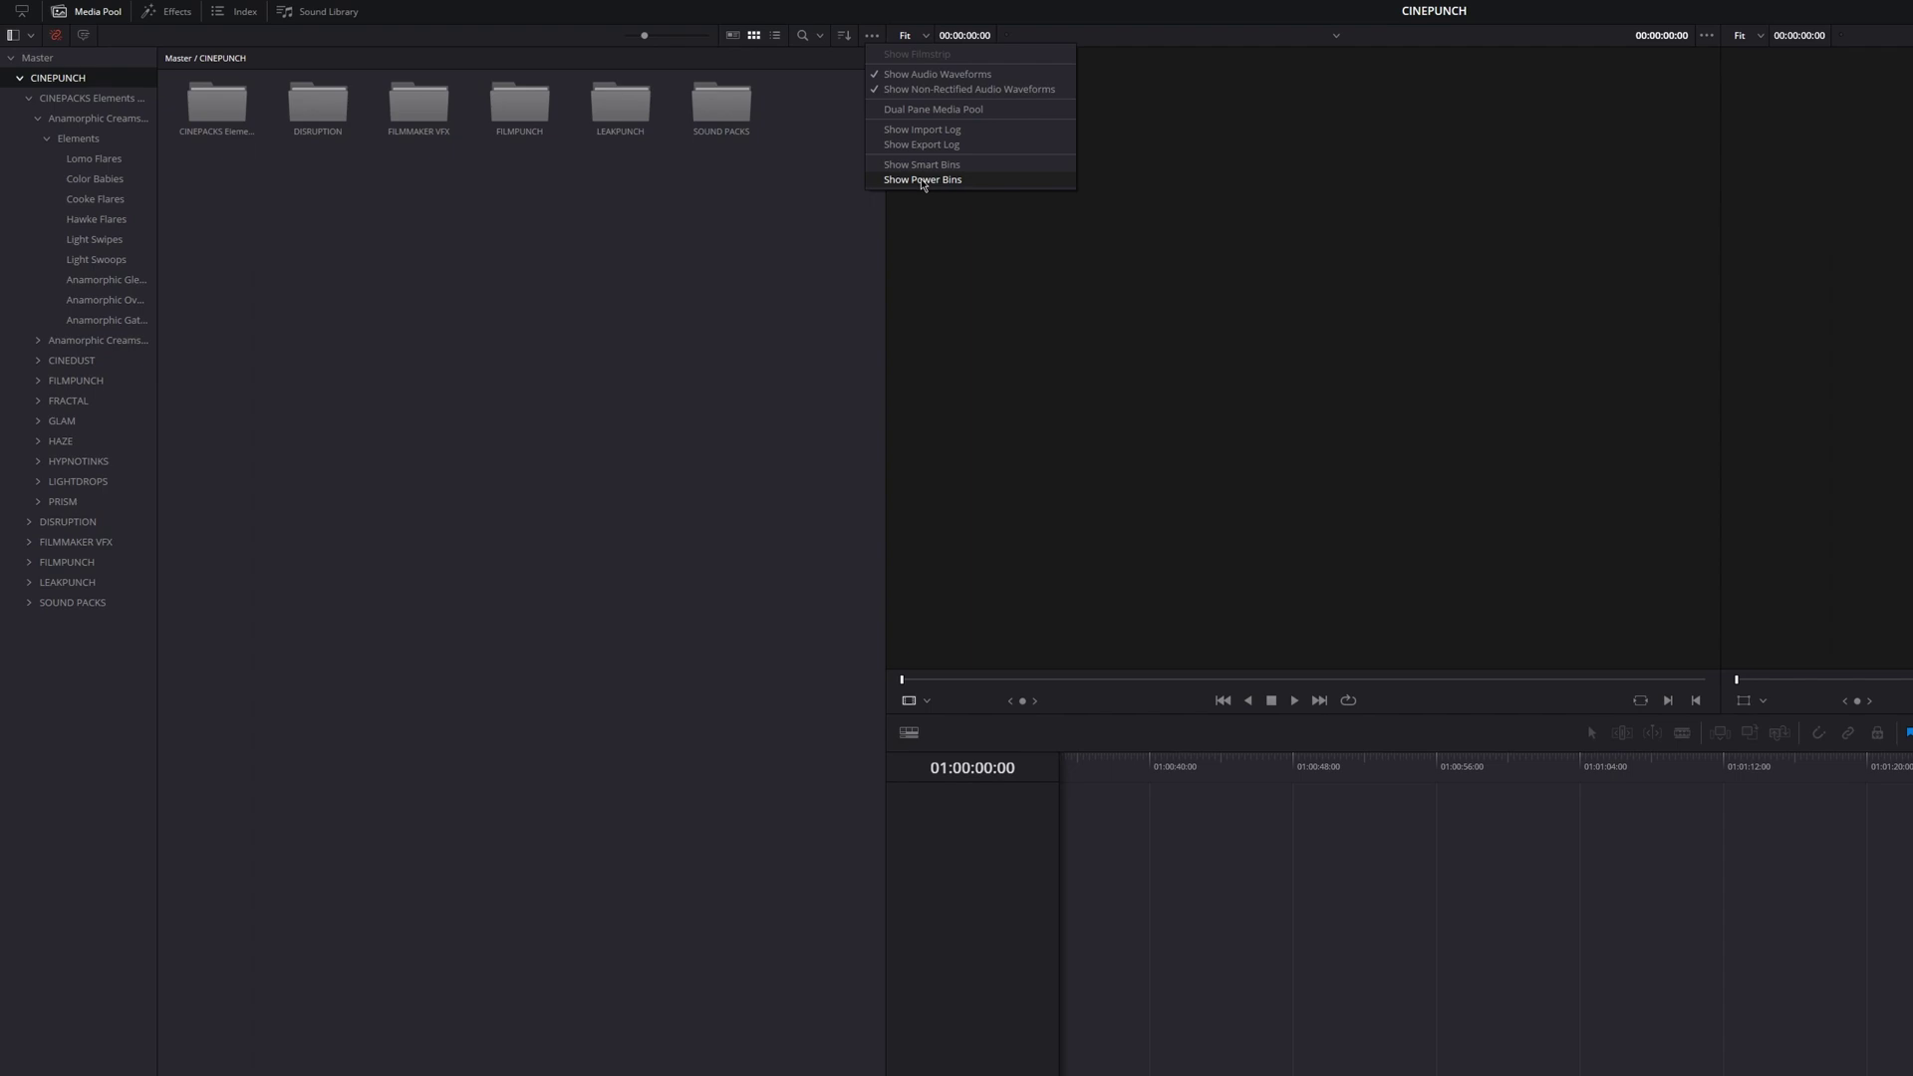
{"action": "left_click", "coordinate": [923, 182]}
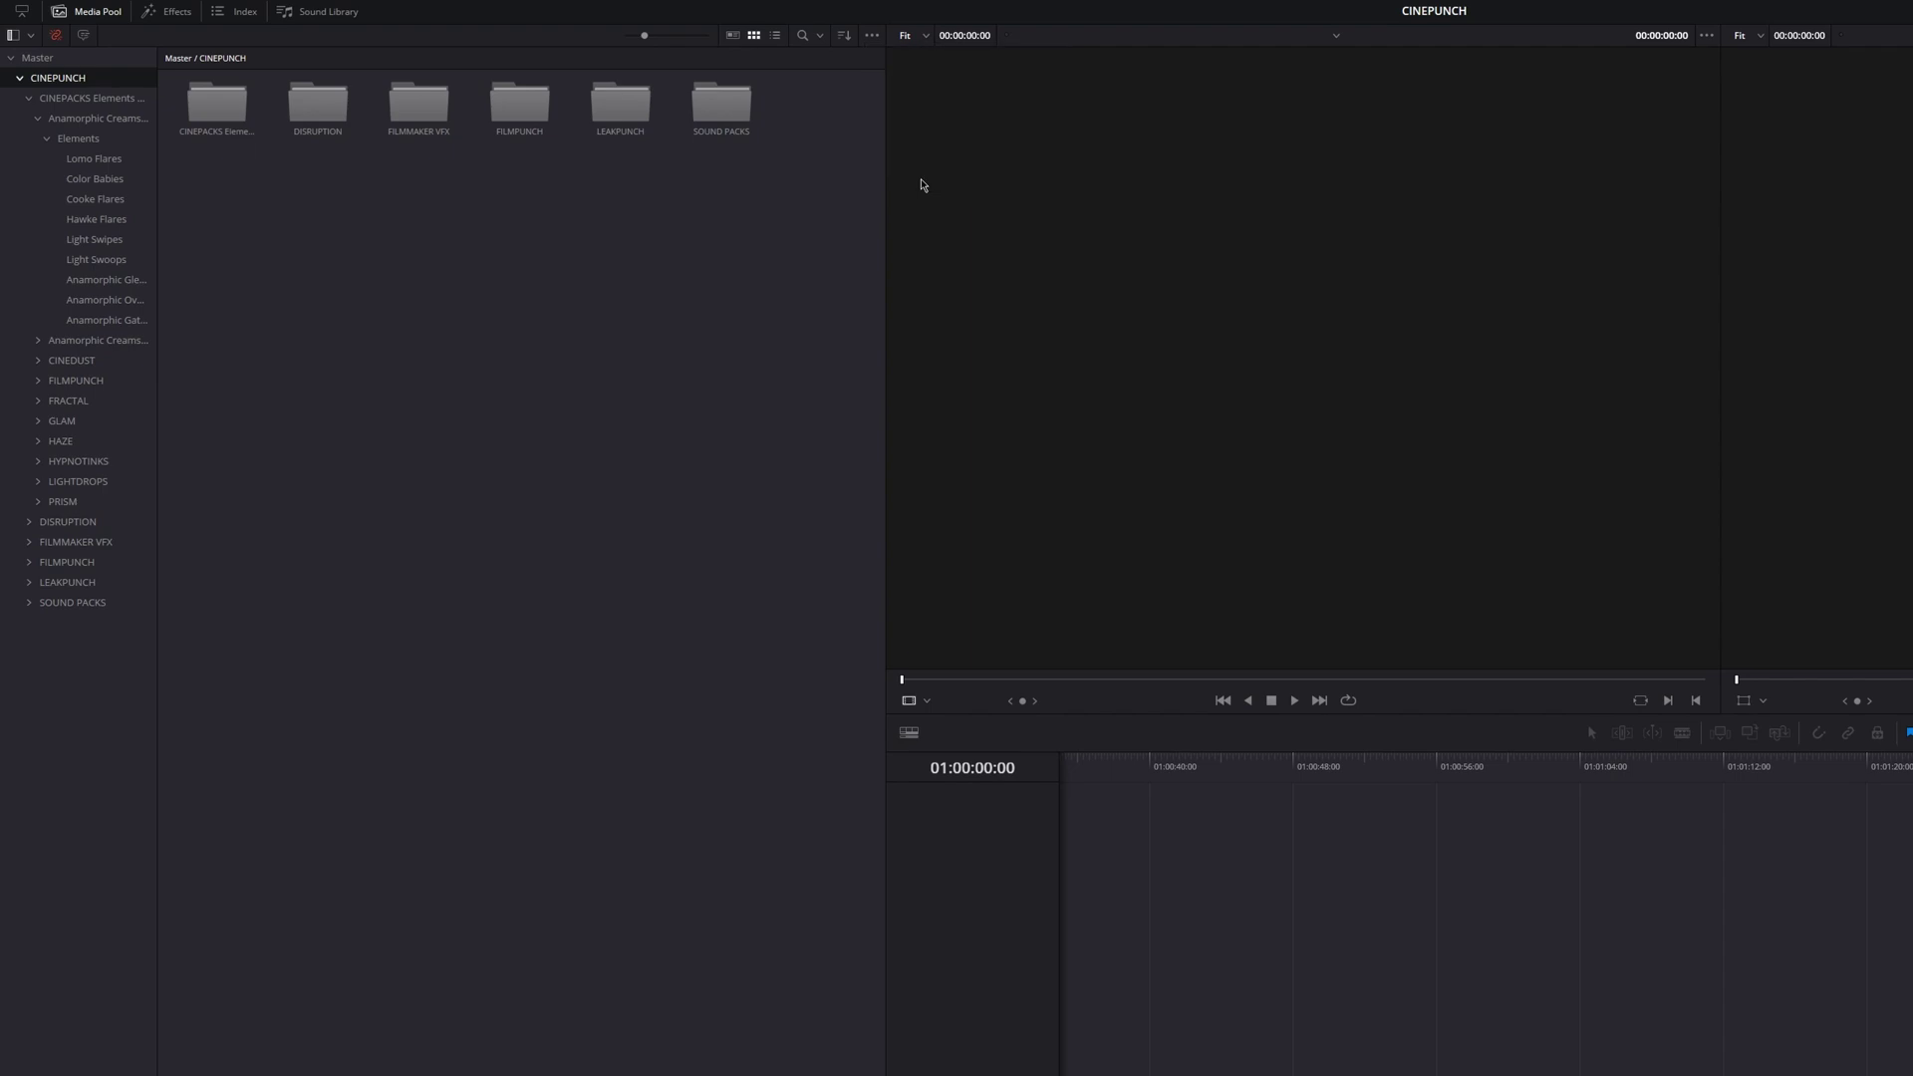
{"action": "left_click_drag", "start_coordinate": [98, 801], "coordinate": [99, 801]}
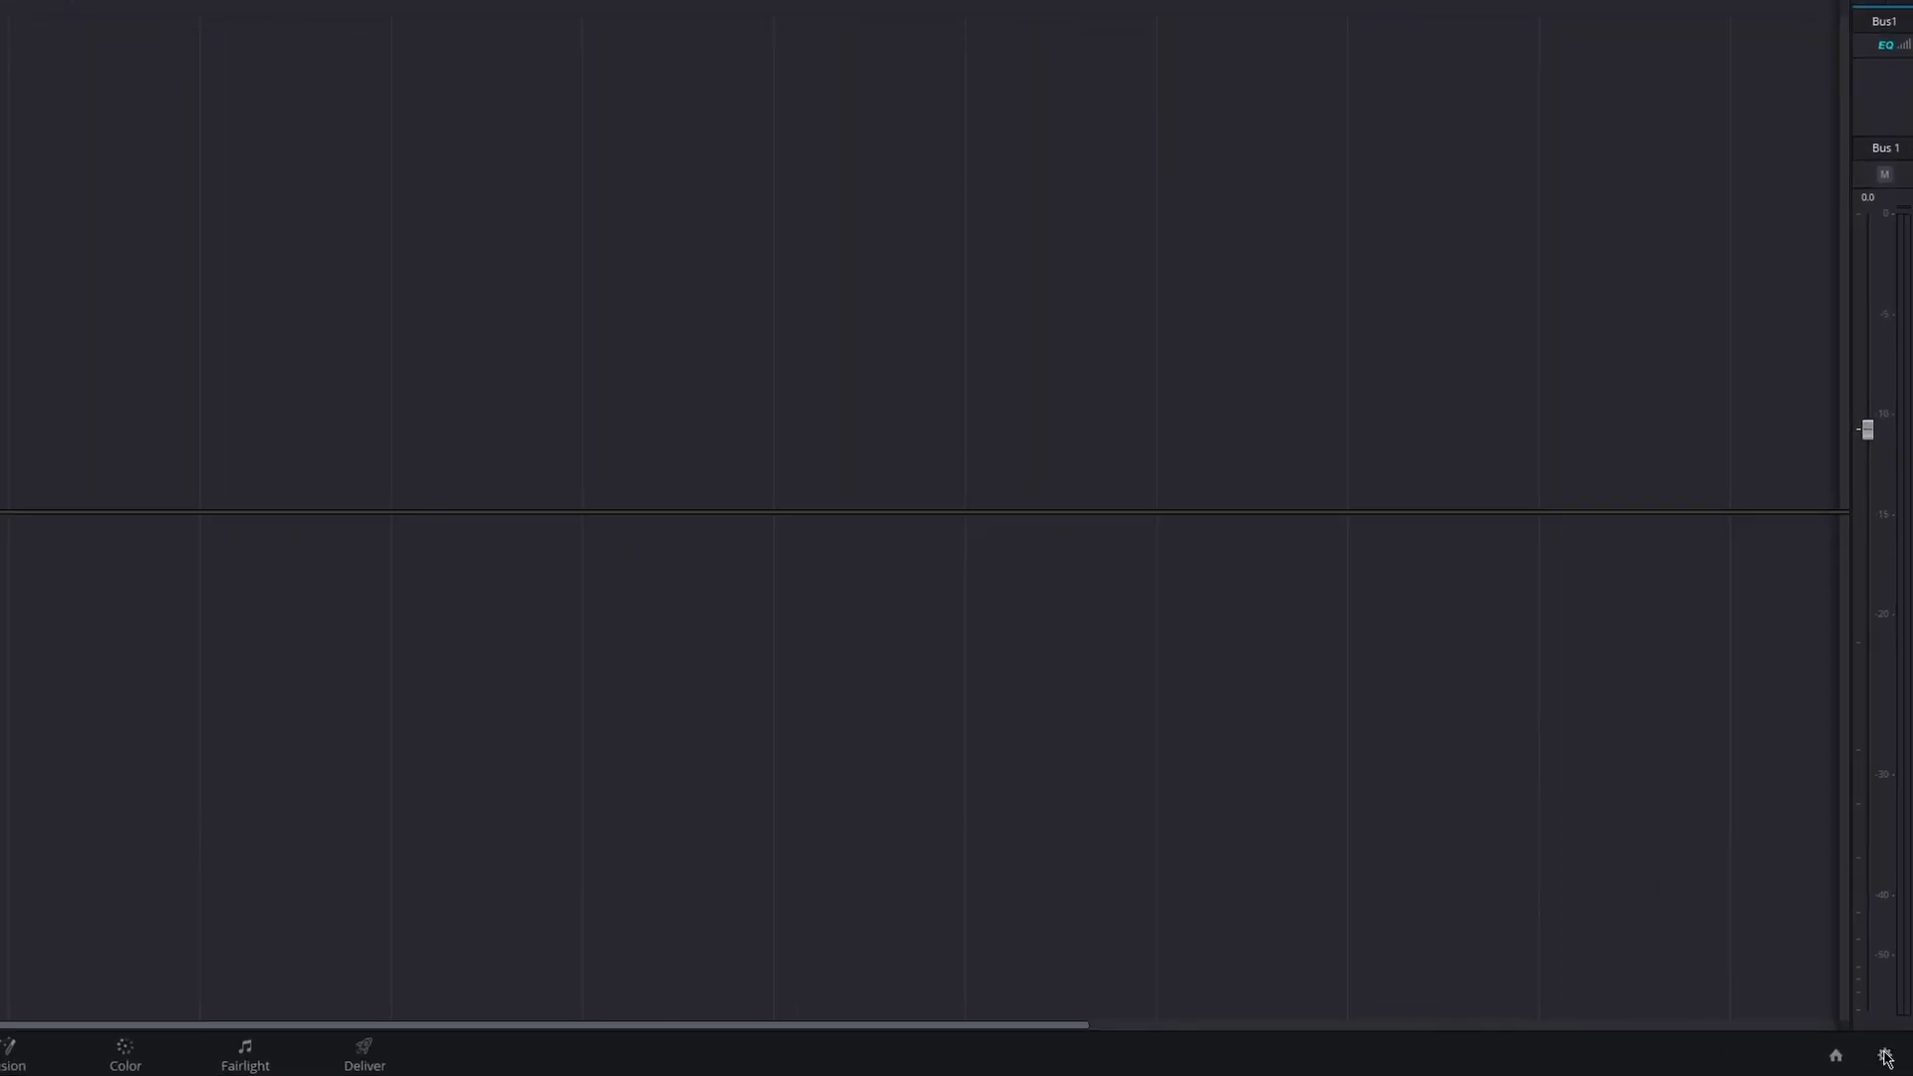
Step: Copy LUTMASTER into Resolve's LUT folder via Color Management, then view it in the Color page LUTs
{"action": "left_click", "coordinate": [1885, 1057]}
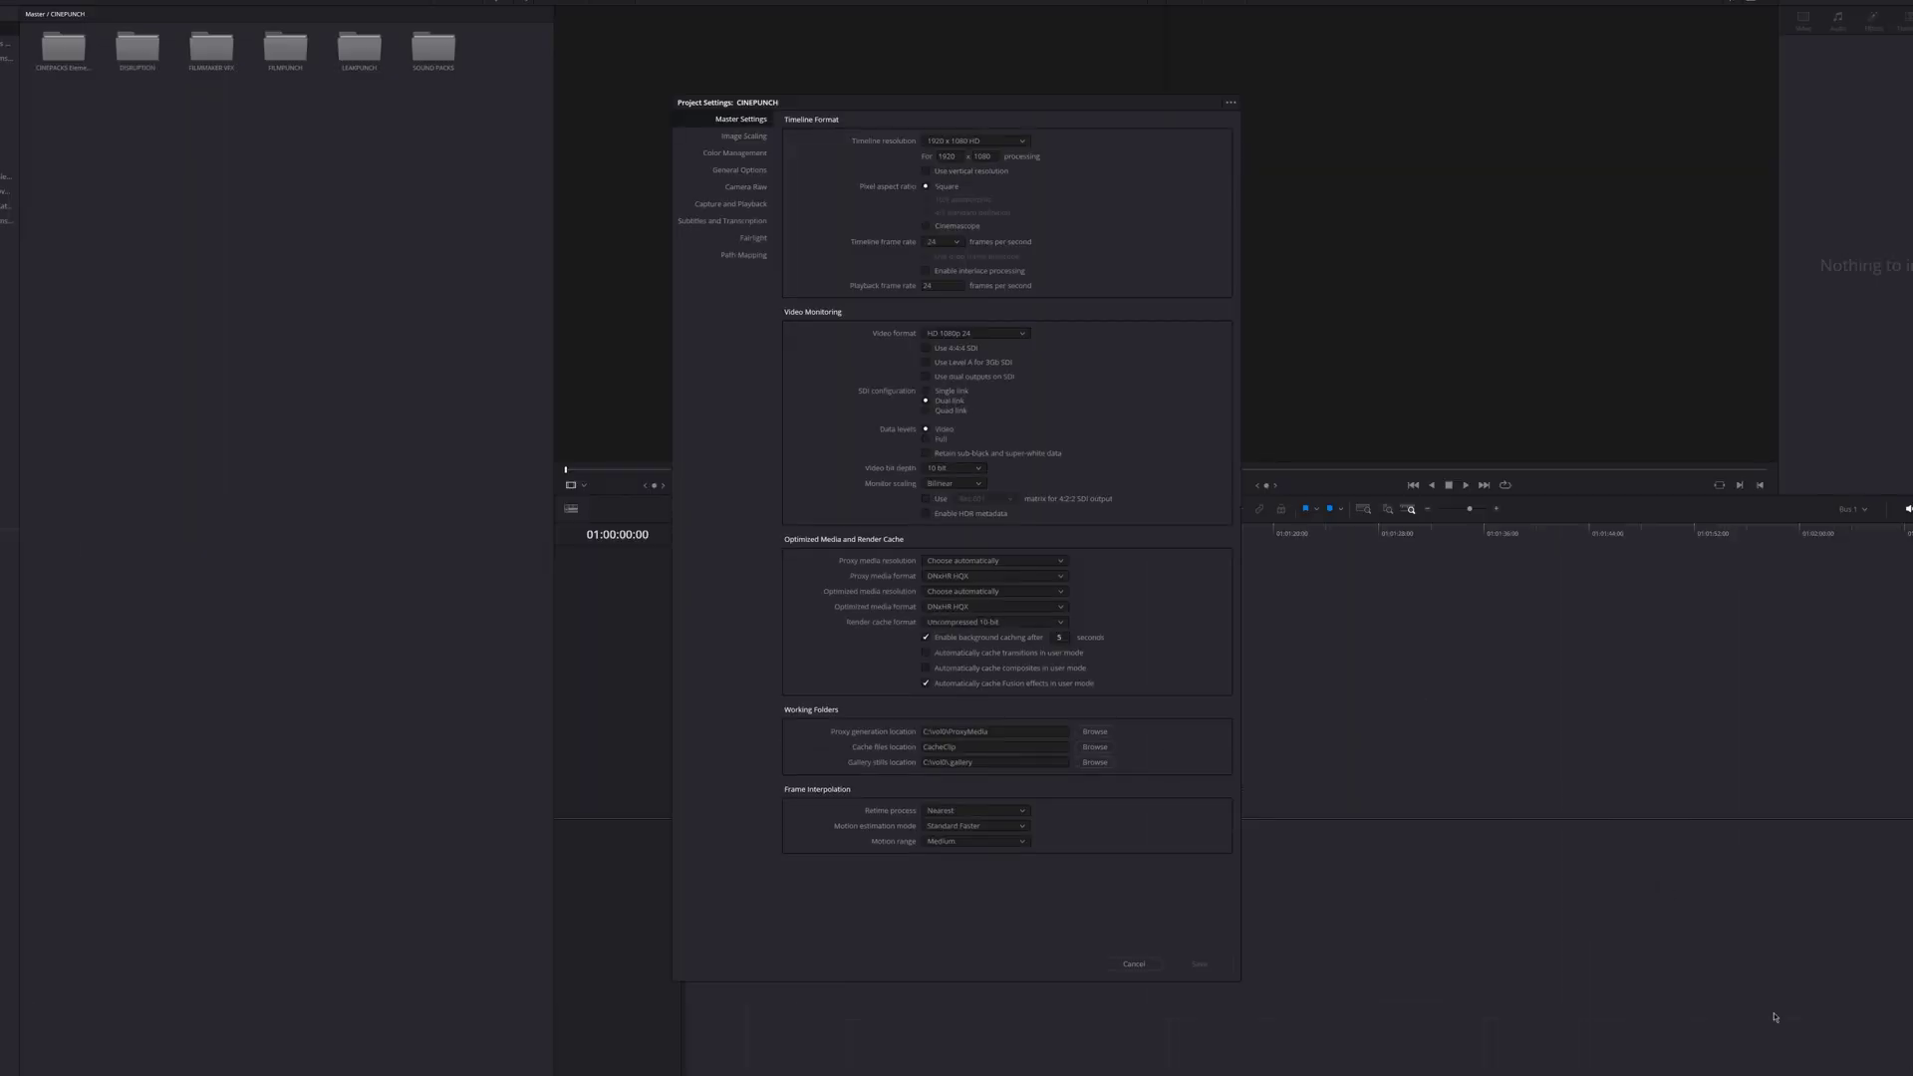
{"action": "left_click", "coordinate": [735, 152]}
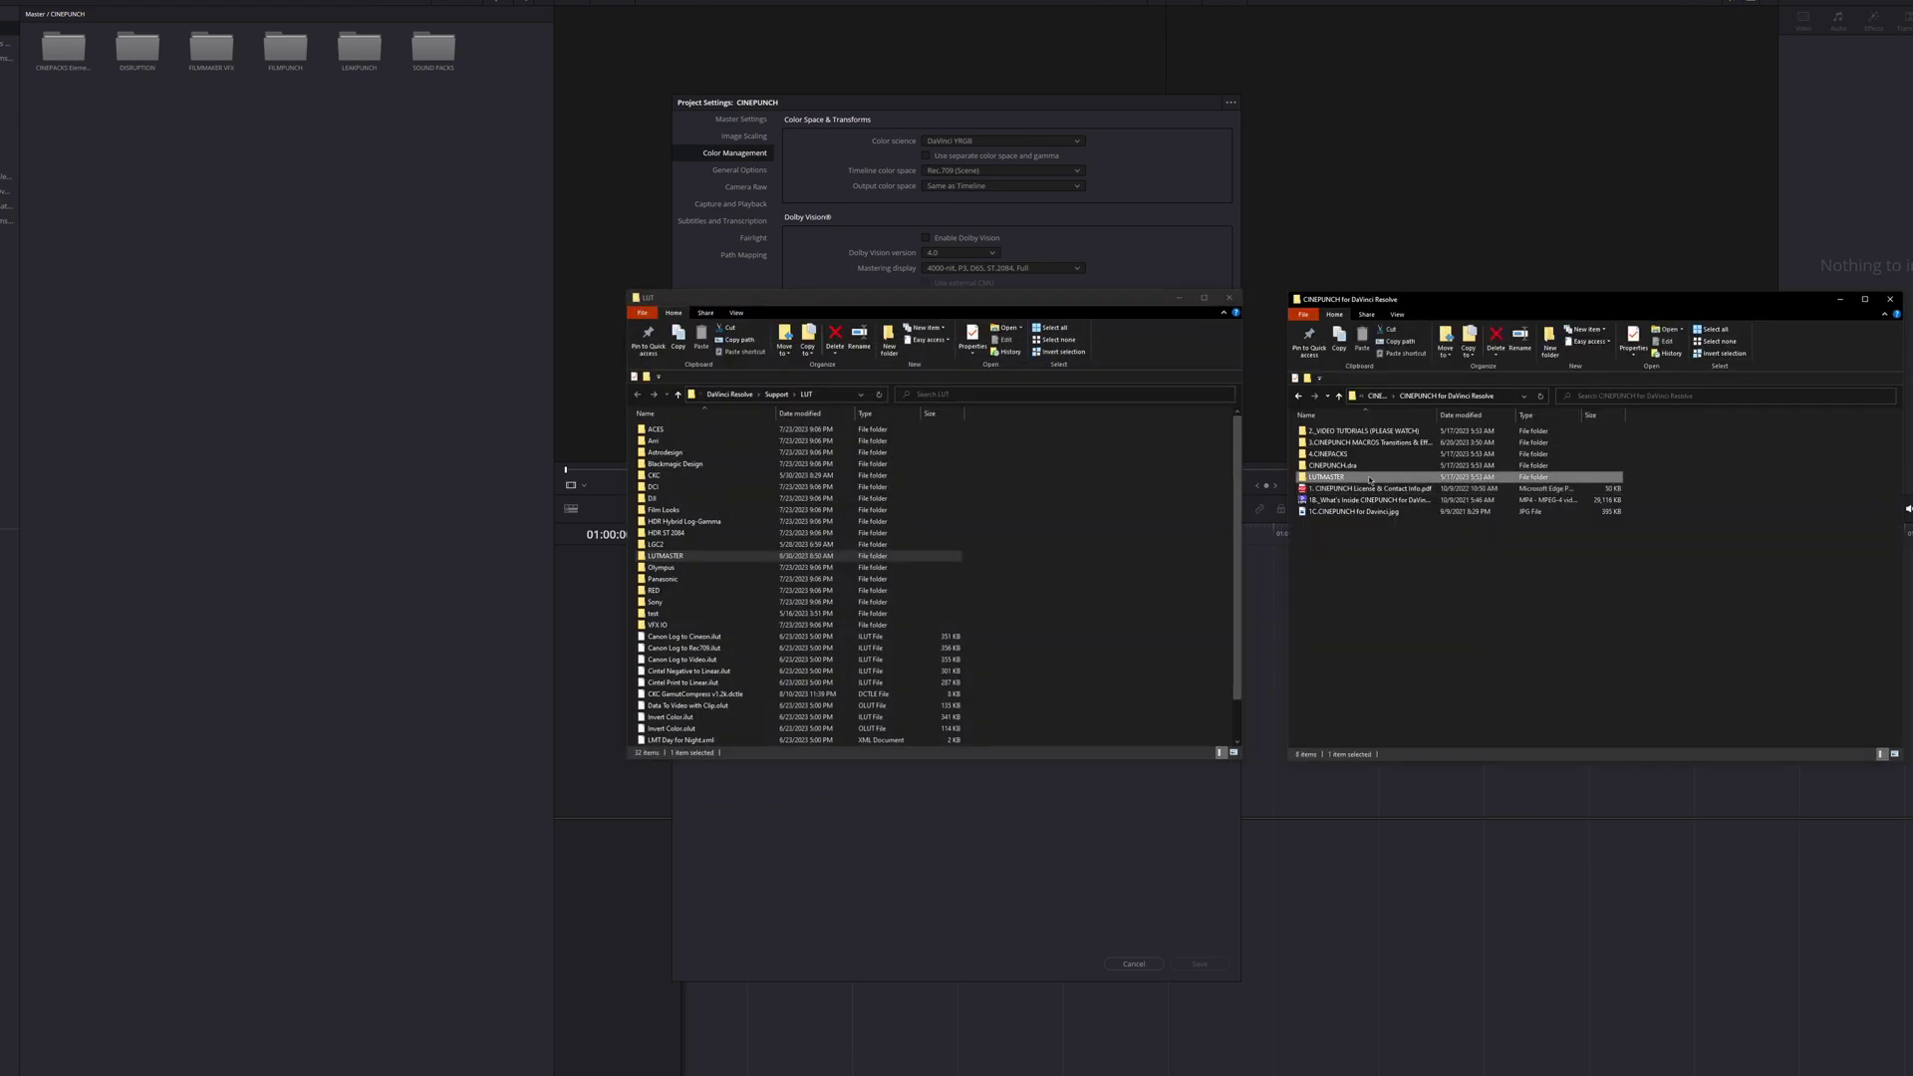
{"action": "left_click_drag", "start_coordinate": [1086, 530], "coordinate": [1088, 532]}
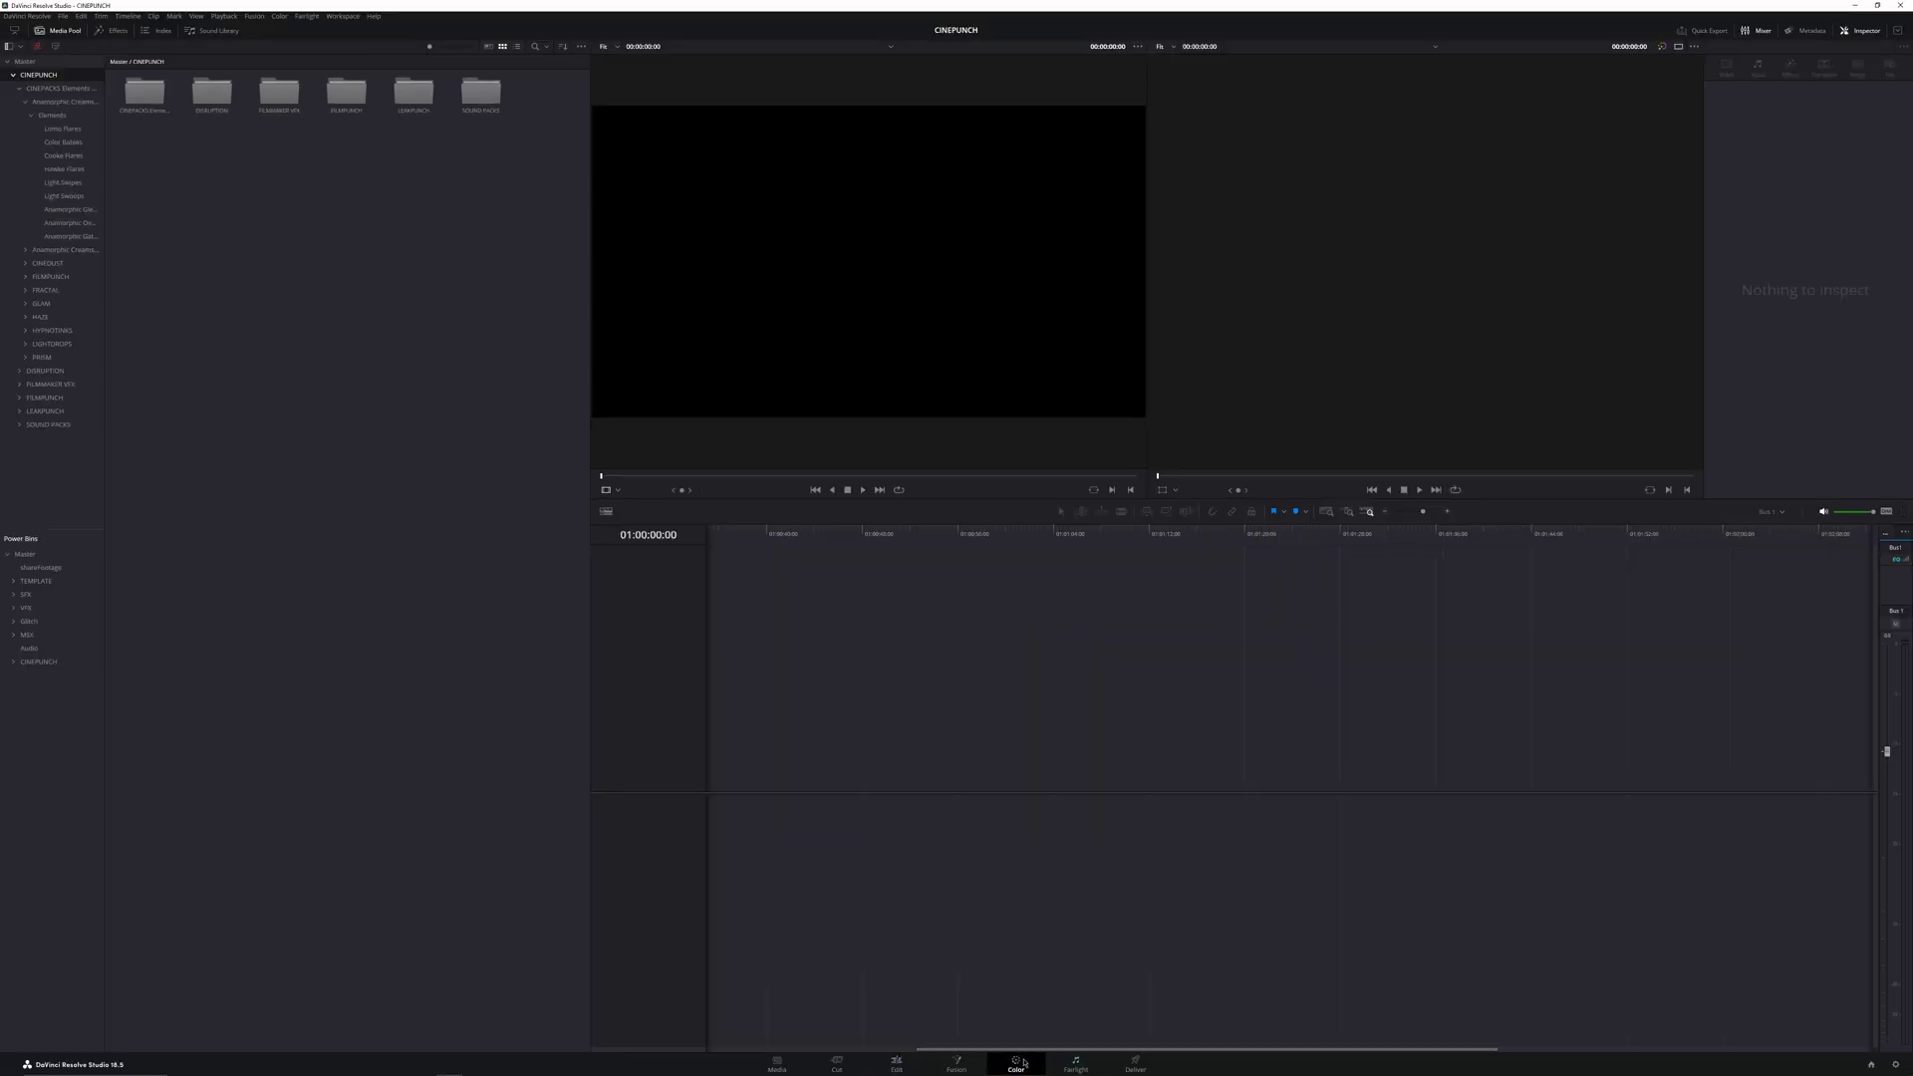
{"action": "left_click", "coordinate": [1023, 1063]}
{"action": "left_click", "coordinate": [79, 31]}
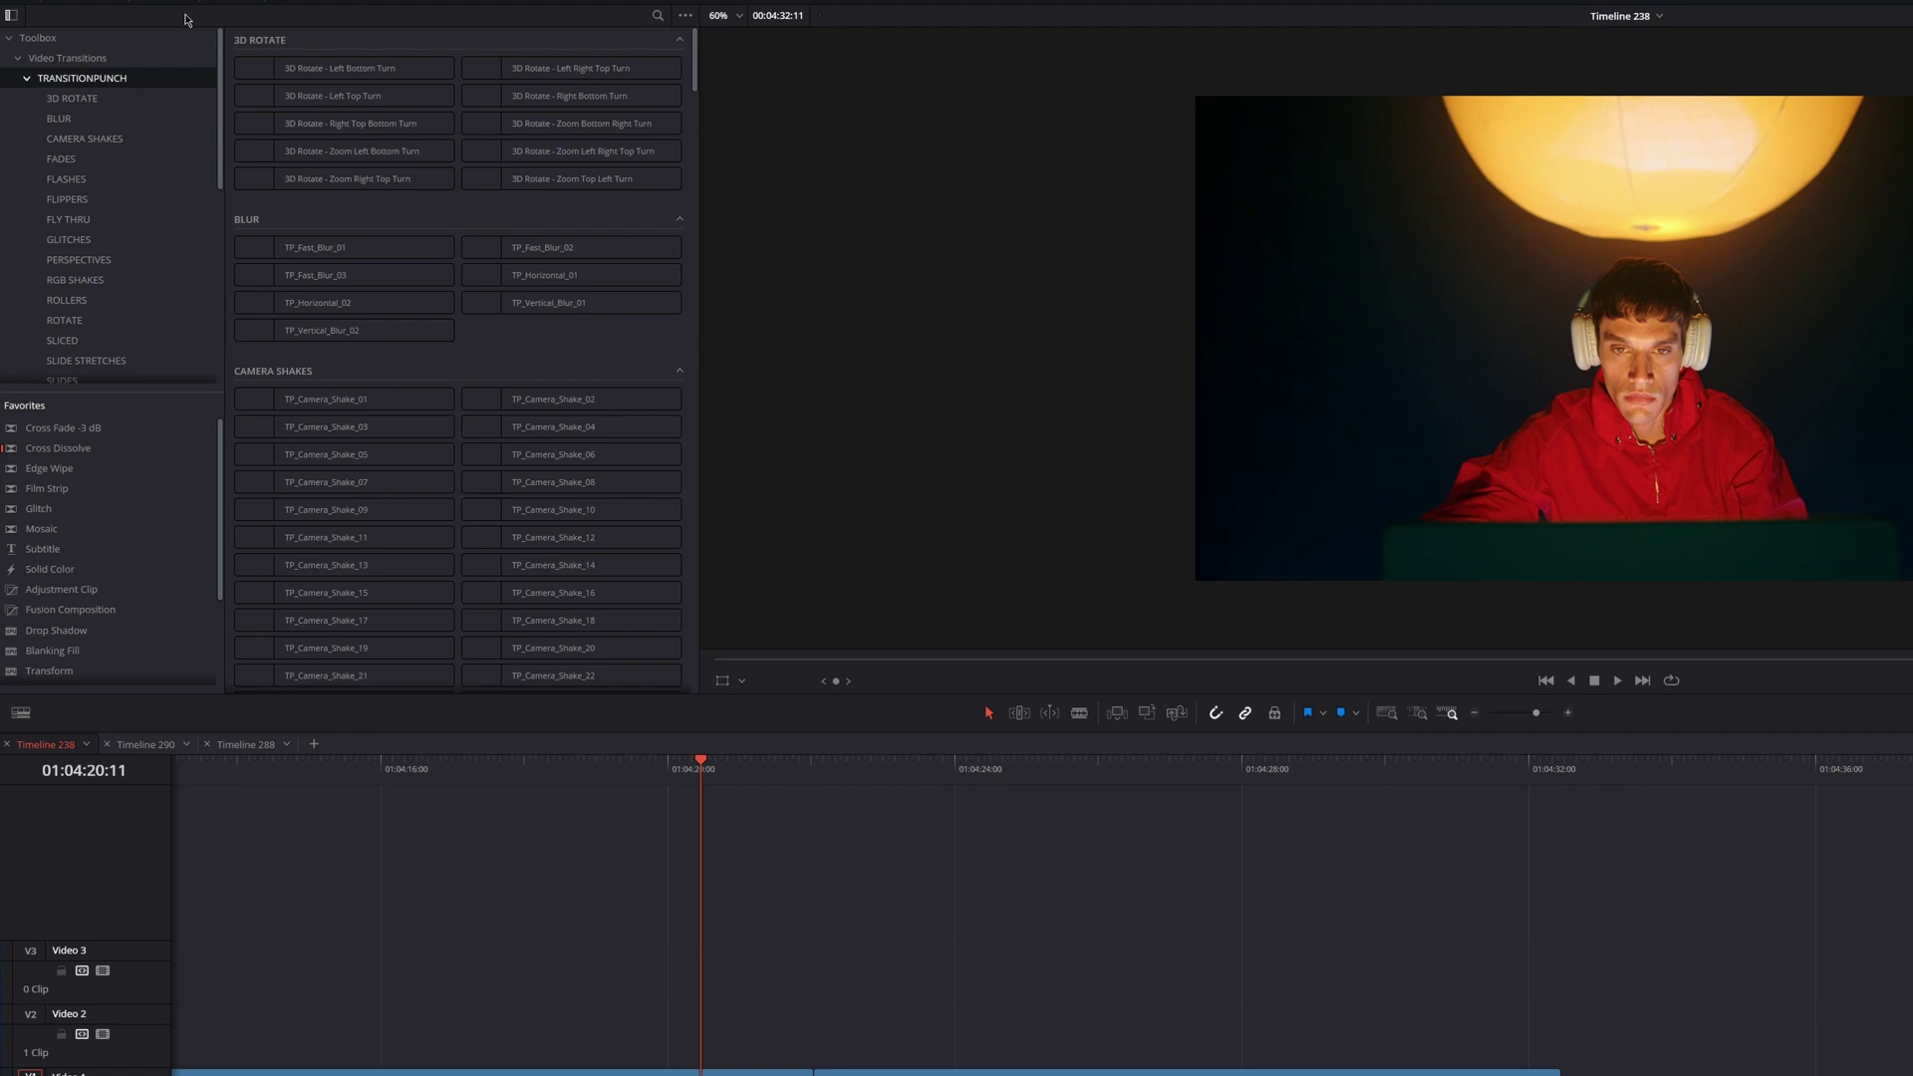
Step: Invert a CAMERA SHAKES transition, then put FADE - Luma Style 3 on the V1 cut and preview
{"action": "left_click", "coordinate": [104, 140]}
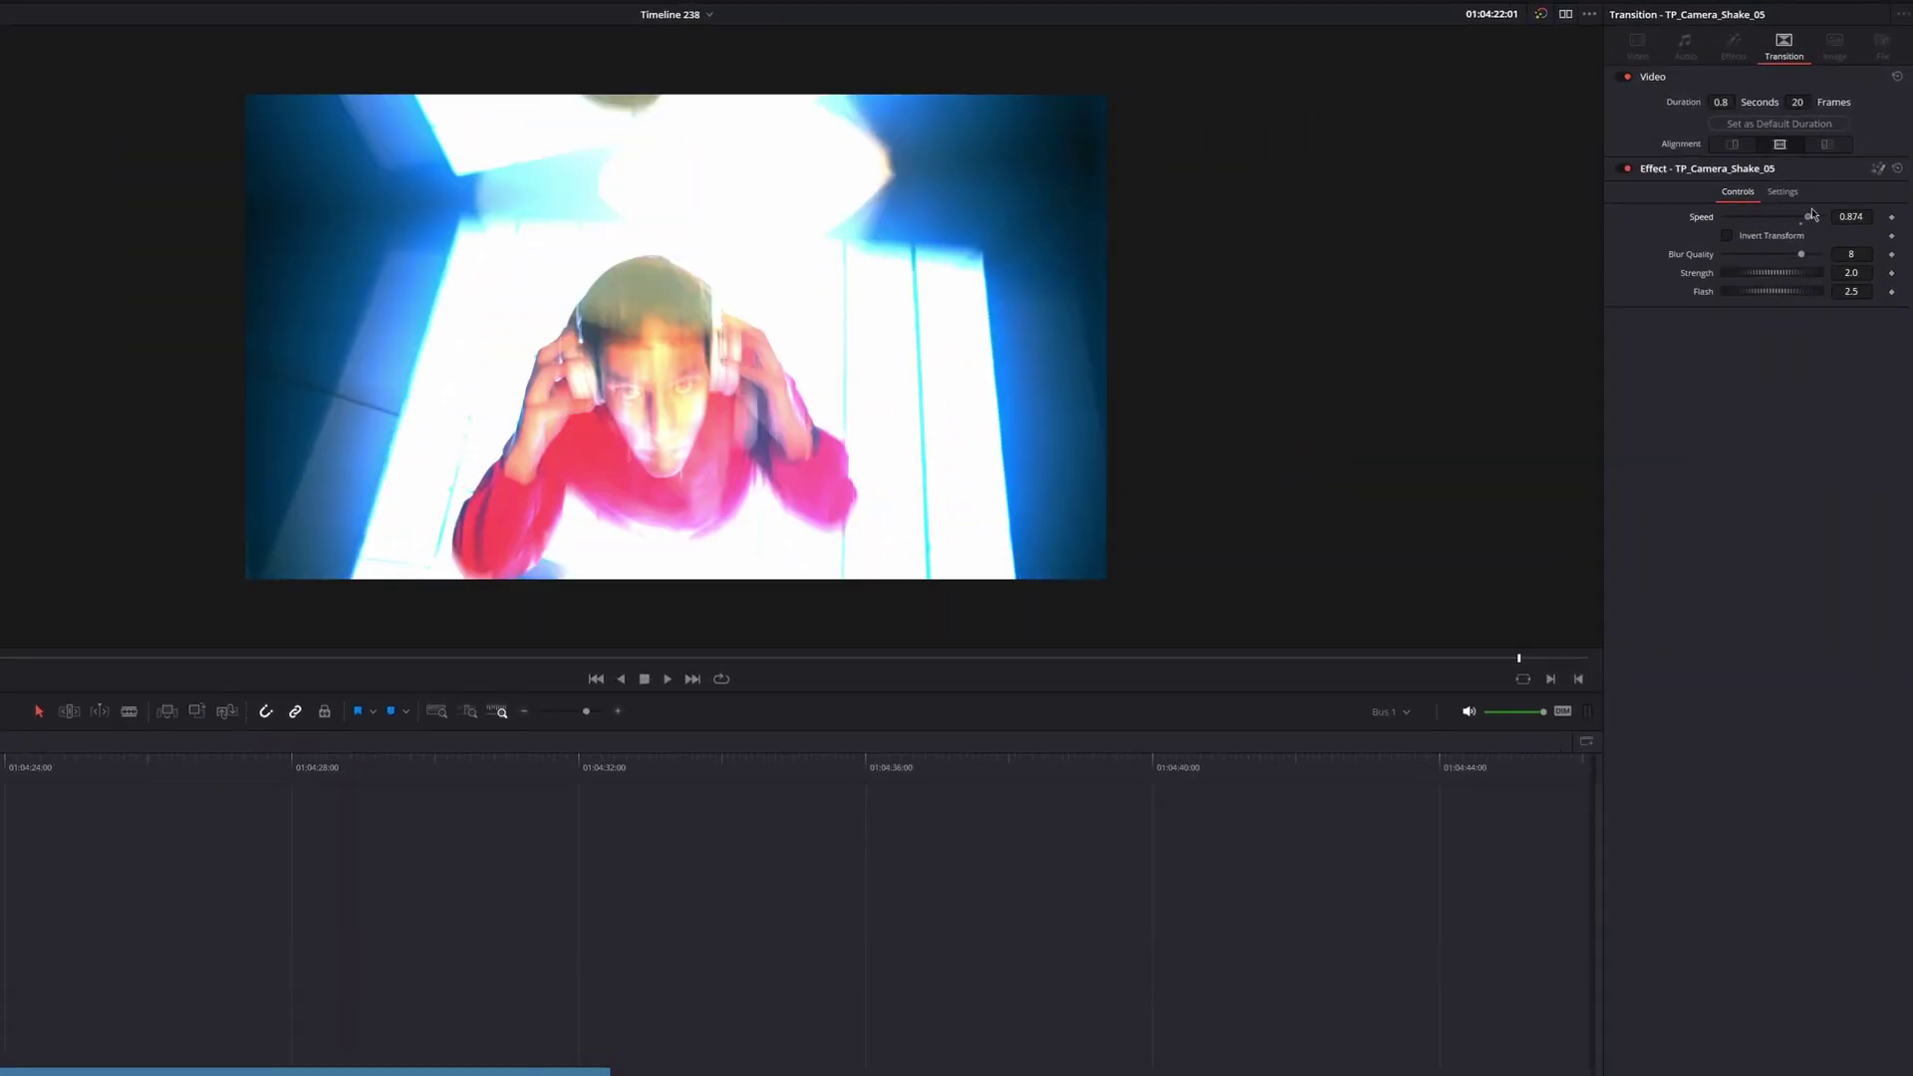
{"action": "left_click", "coordinate": [1795, 199]}
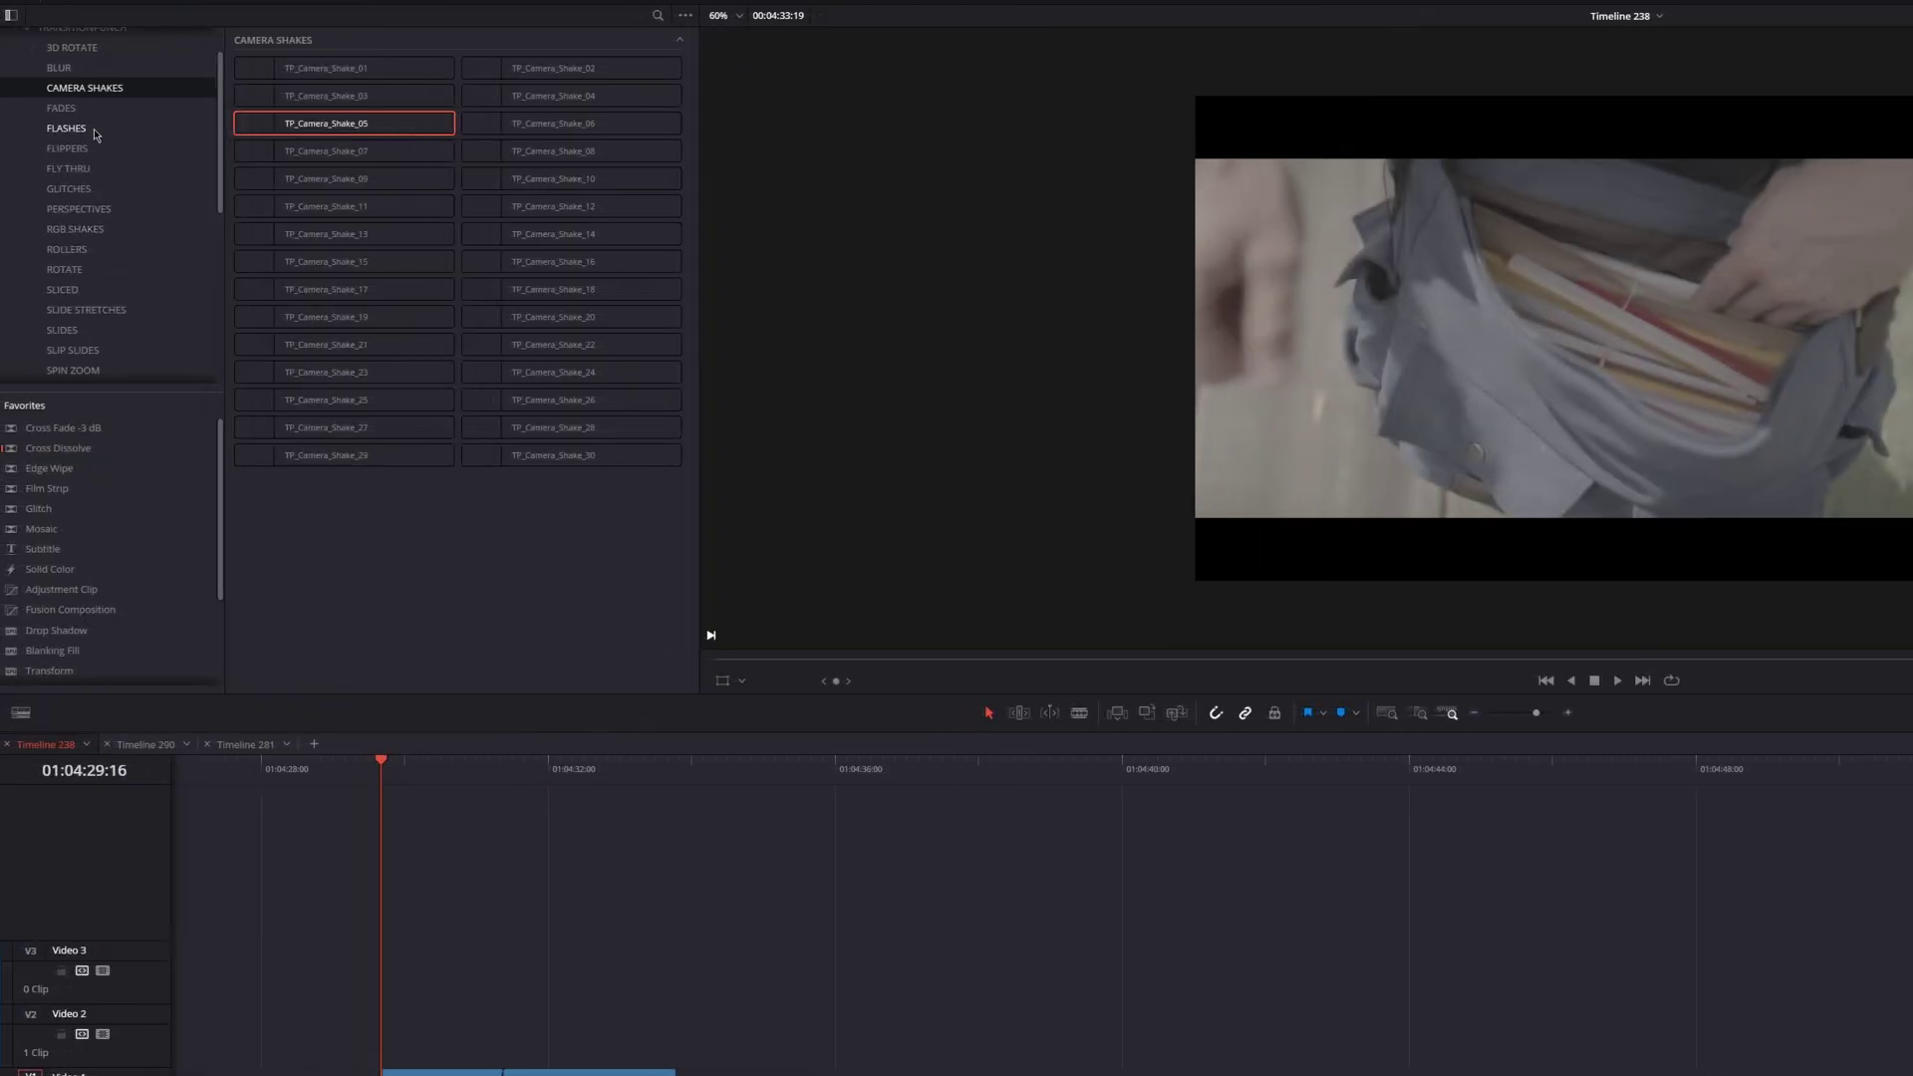
{"action": "left_click", "coordinate": [101, 112]}
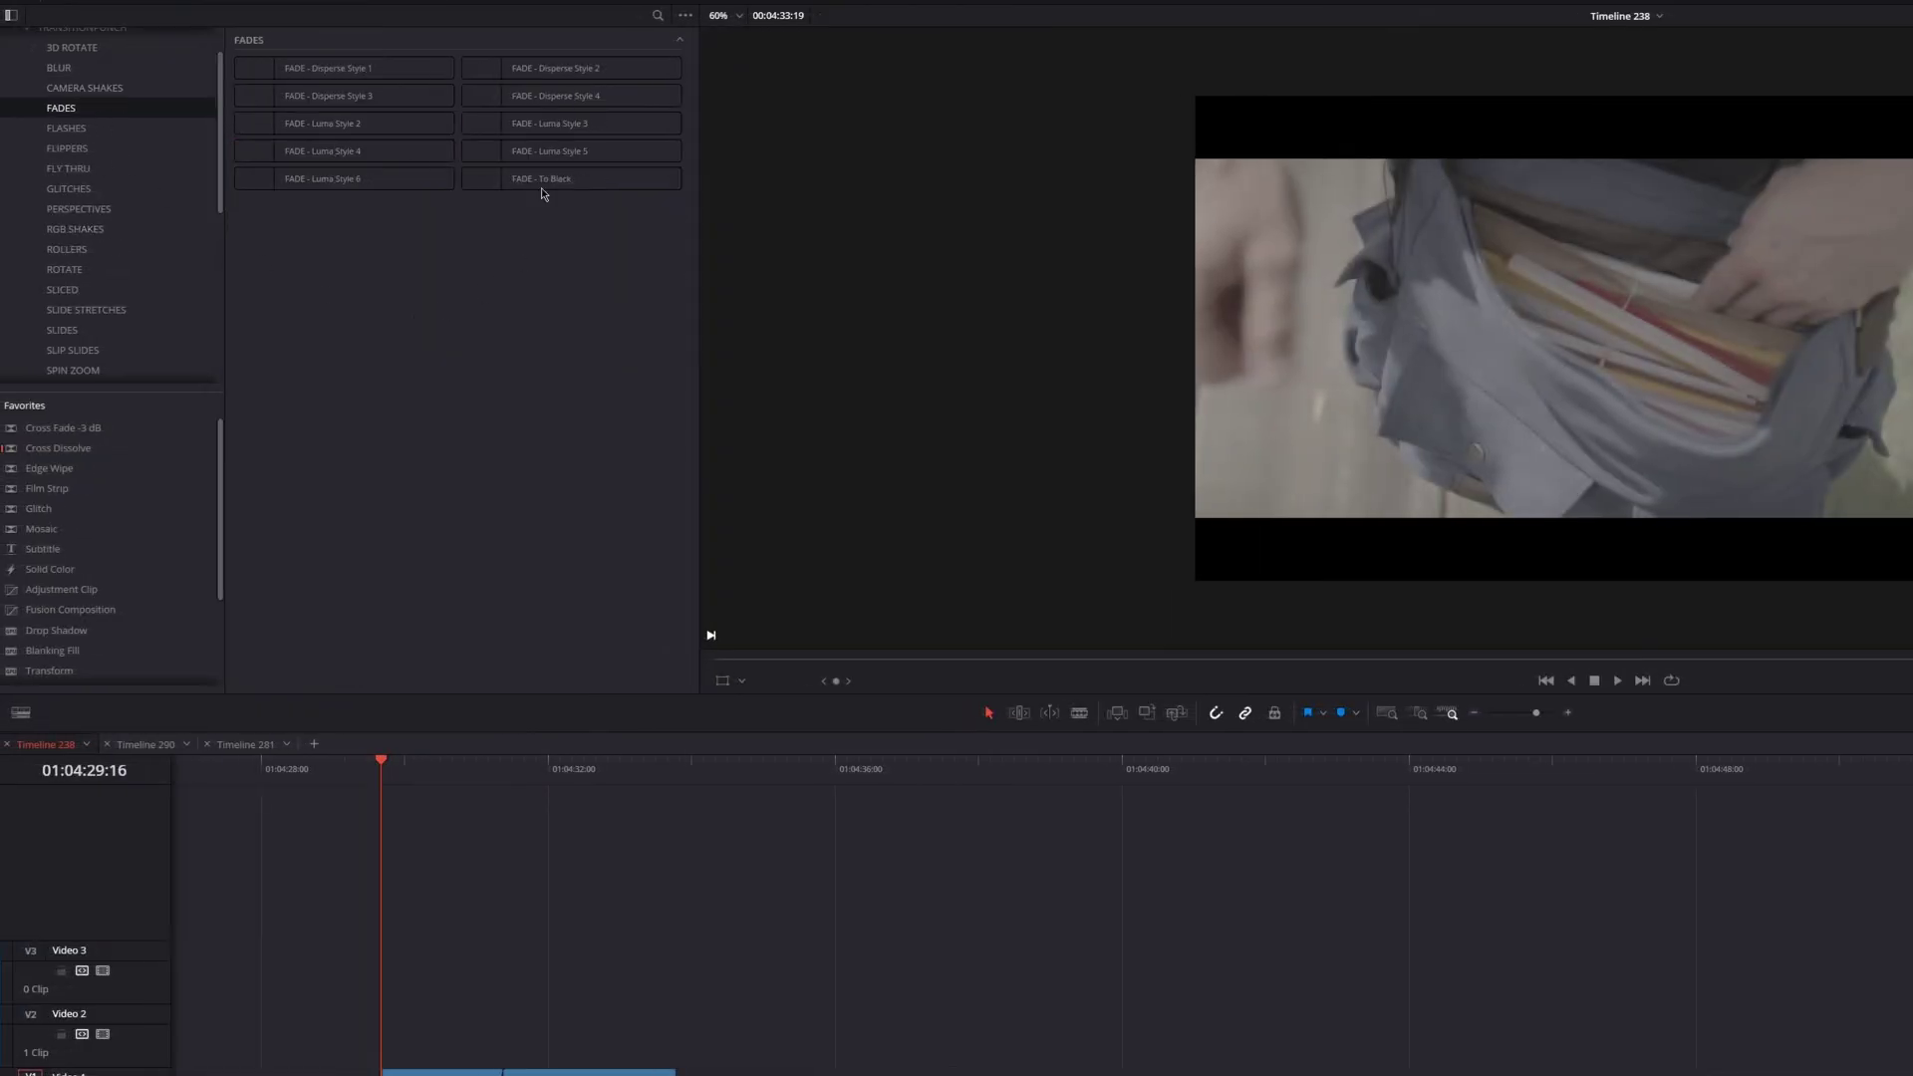
{"action": "left_click_drag", "start_coordinate": [548, 124], "coordinate": [502, 1073]}
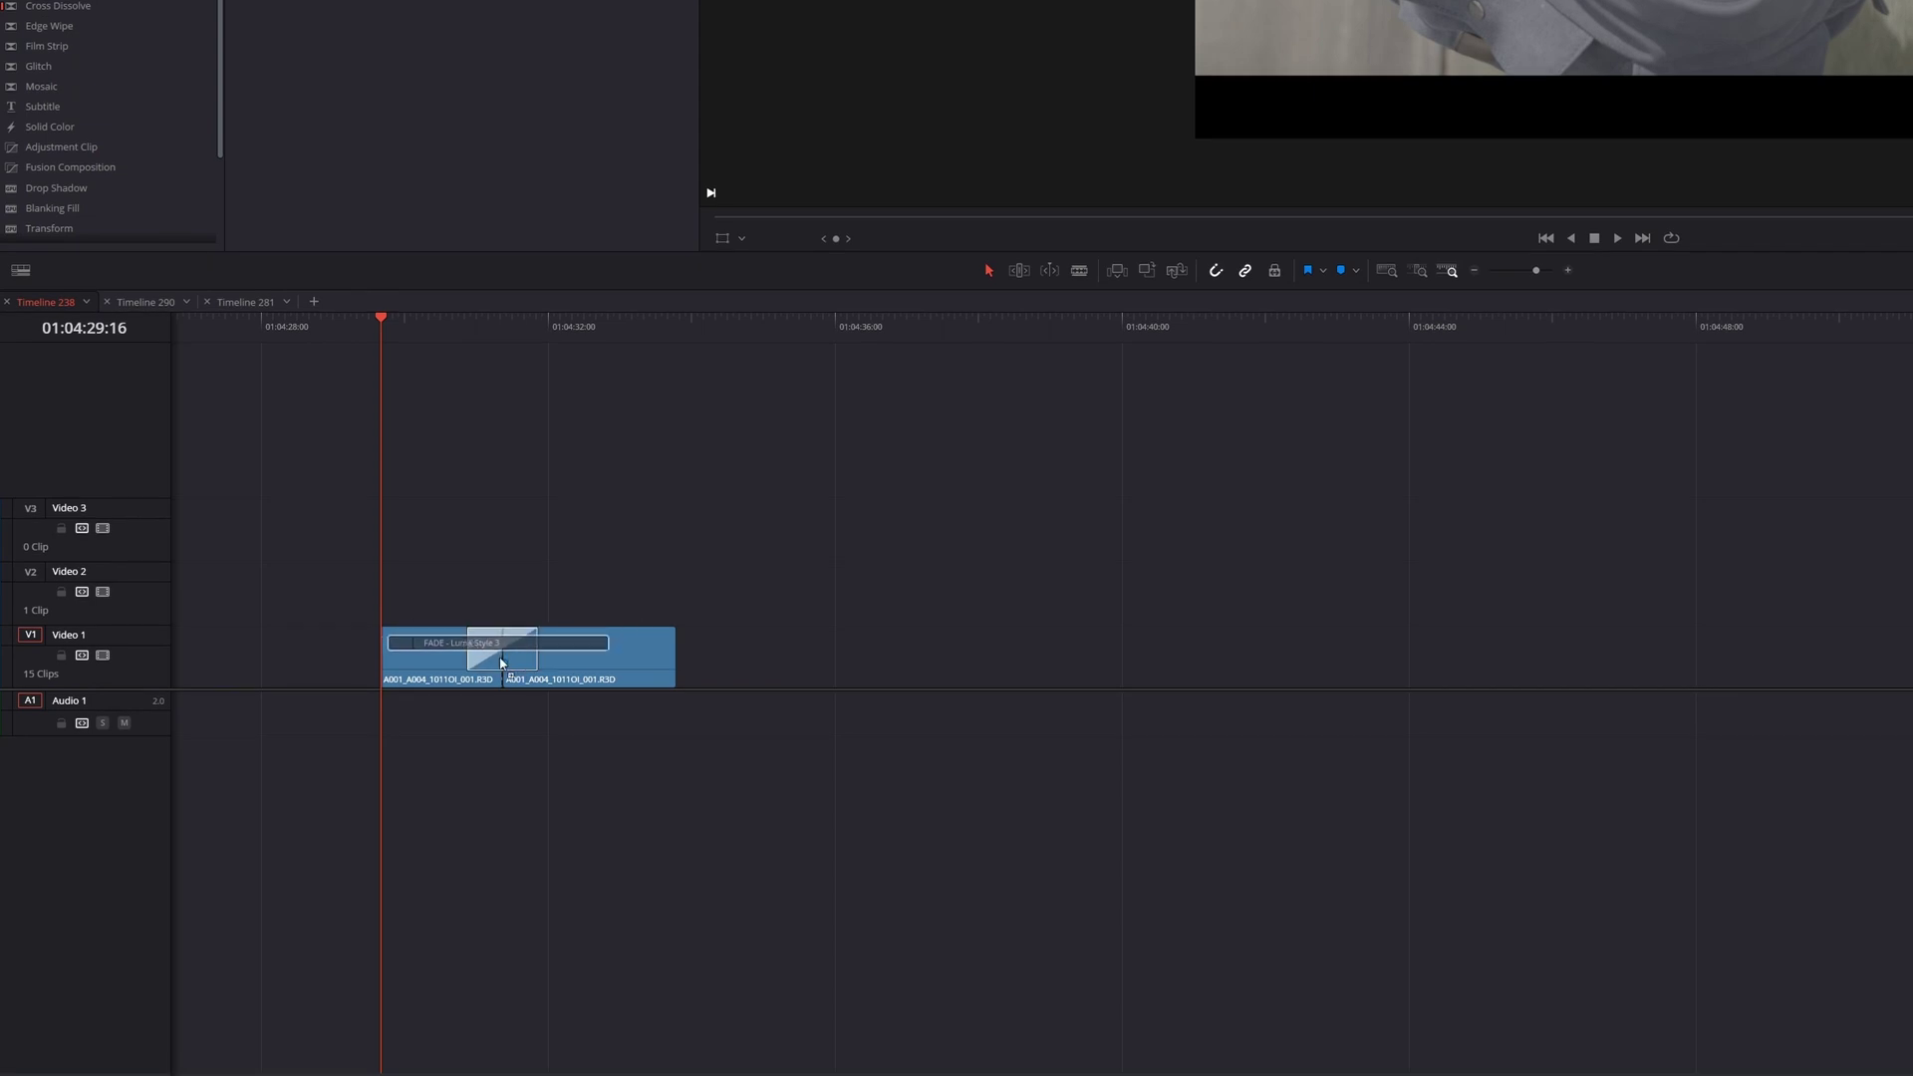
{"action": "left_click", "coordinate": [498, 336]}
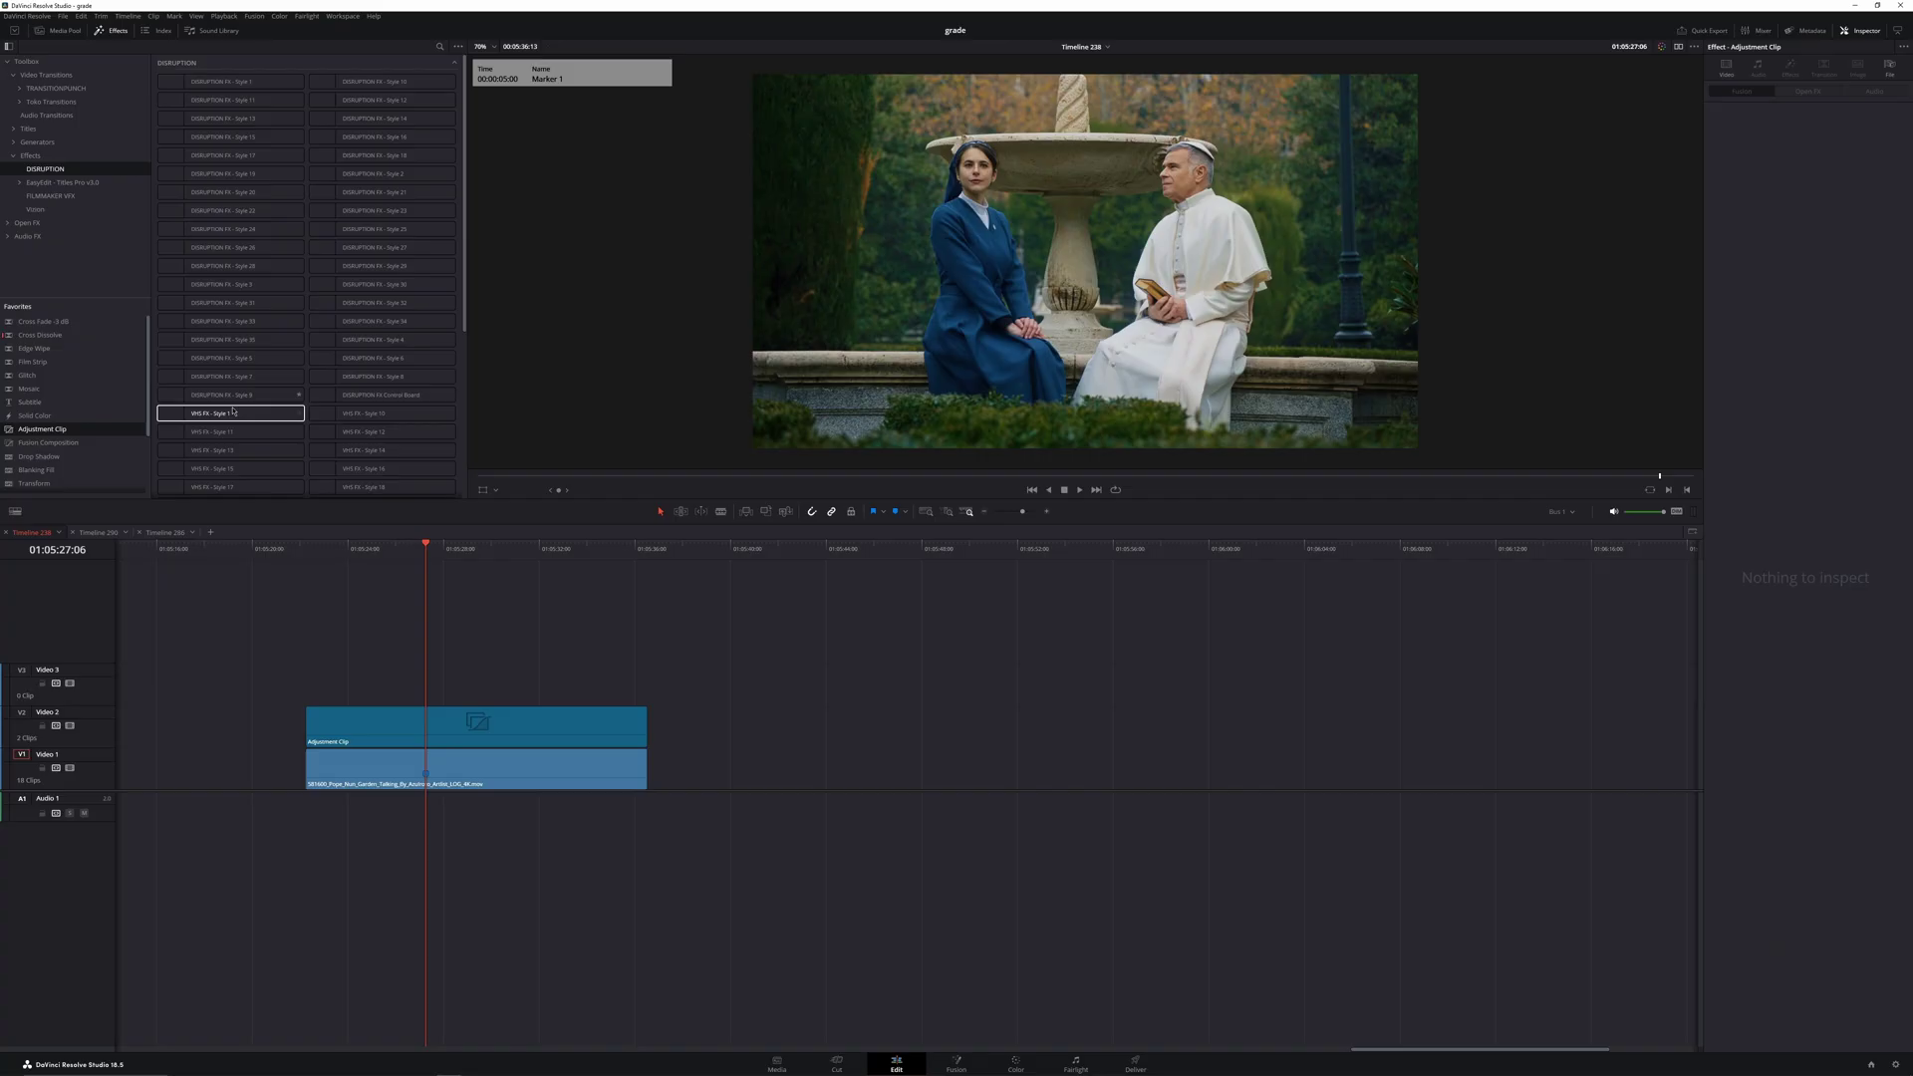
Step: Drop VHS FX - Style 1 onto the Adjustment Clip on Video 2
{"action": "left_click_drag", "start_coordinate": [472, 723], "coordinate": [473, 724]}
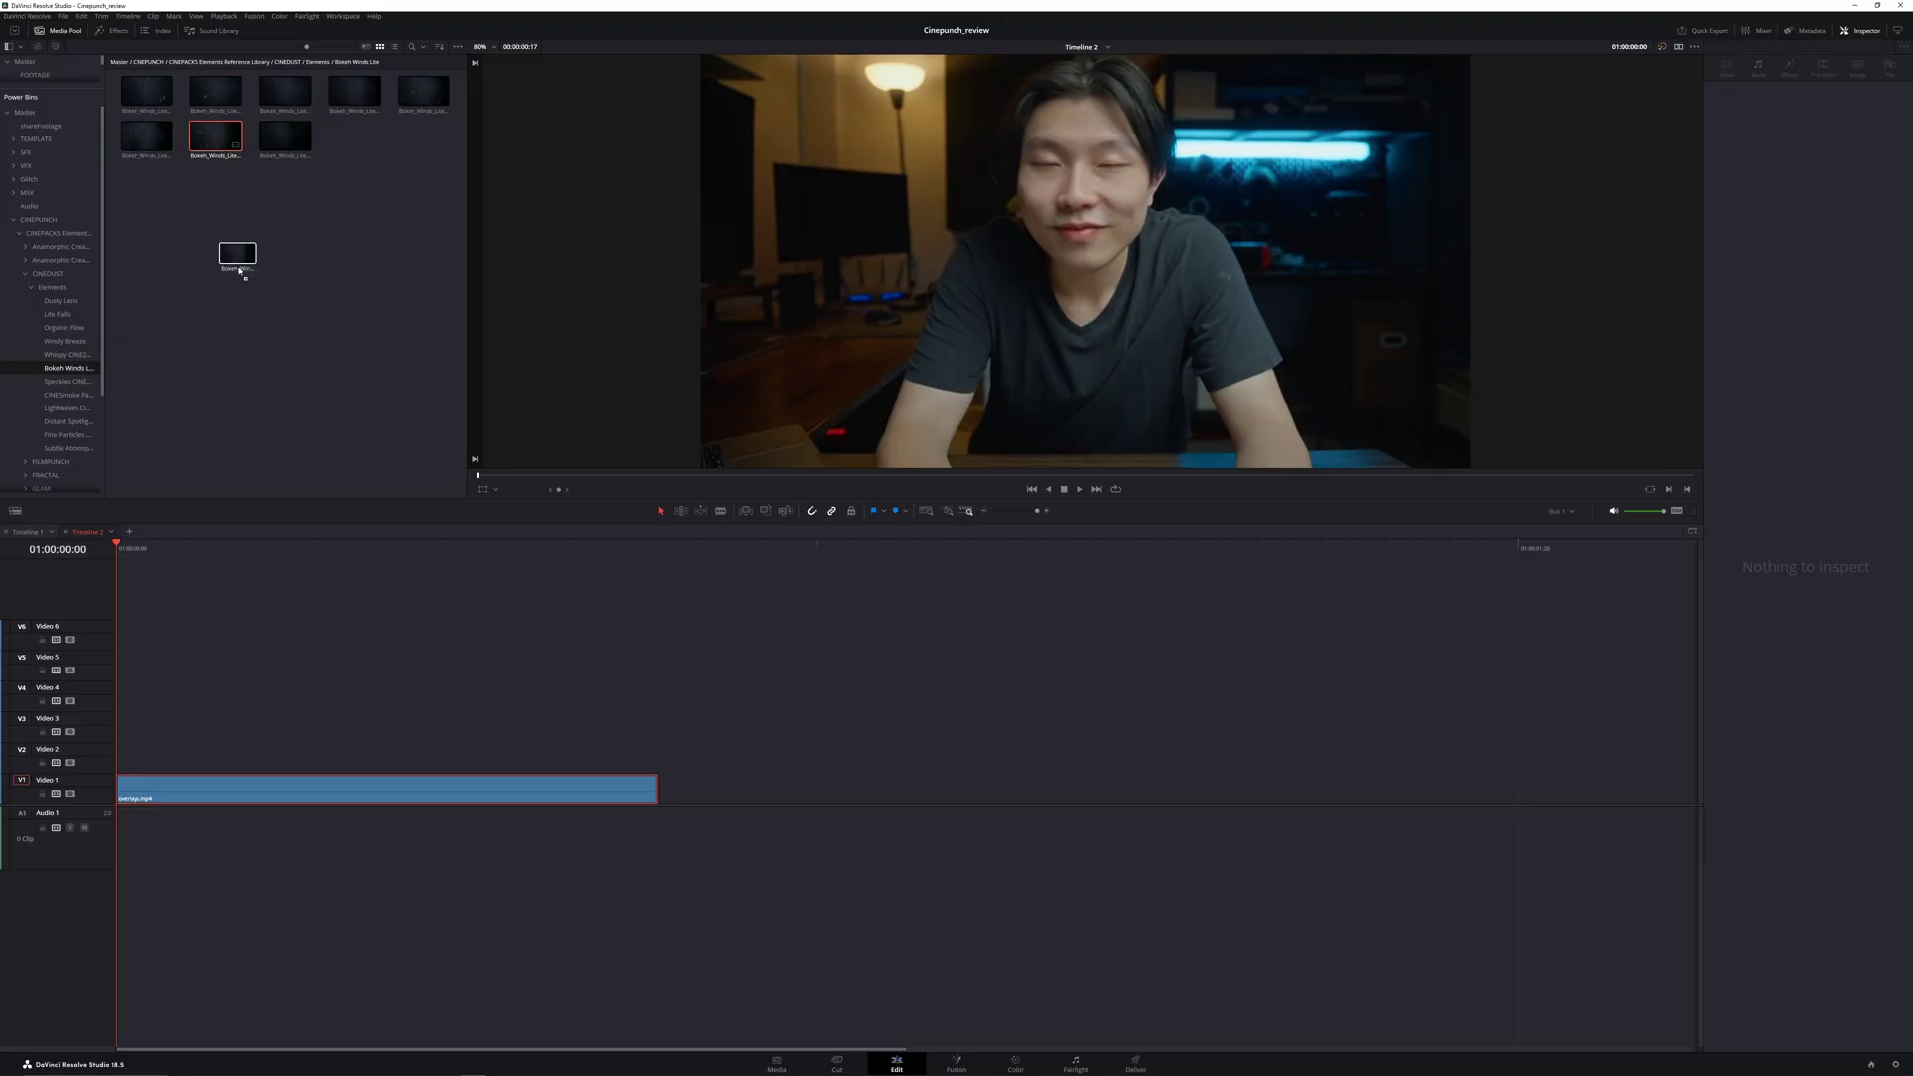
Step: Place Bokeh_Winds_Lite_8K_07 on Video 2 and set its Scaling to Fill
{"action": "left_click_drag", "start_coordinate": [235, 257], "coordinate": [150, 758]}
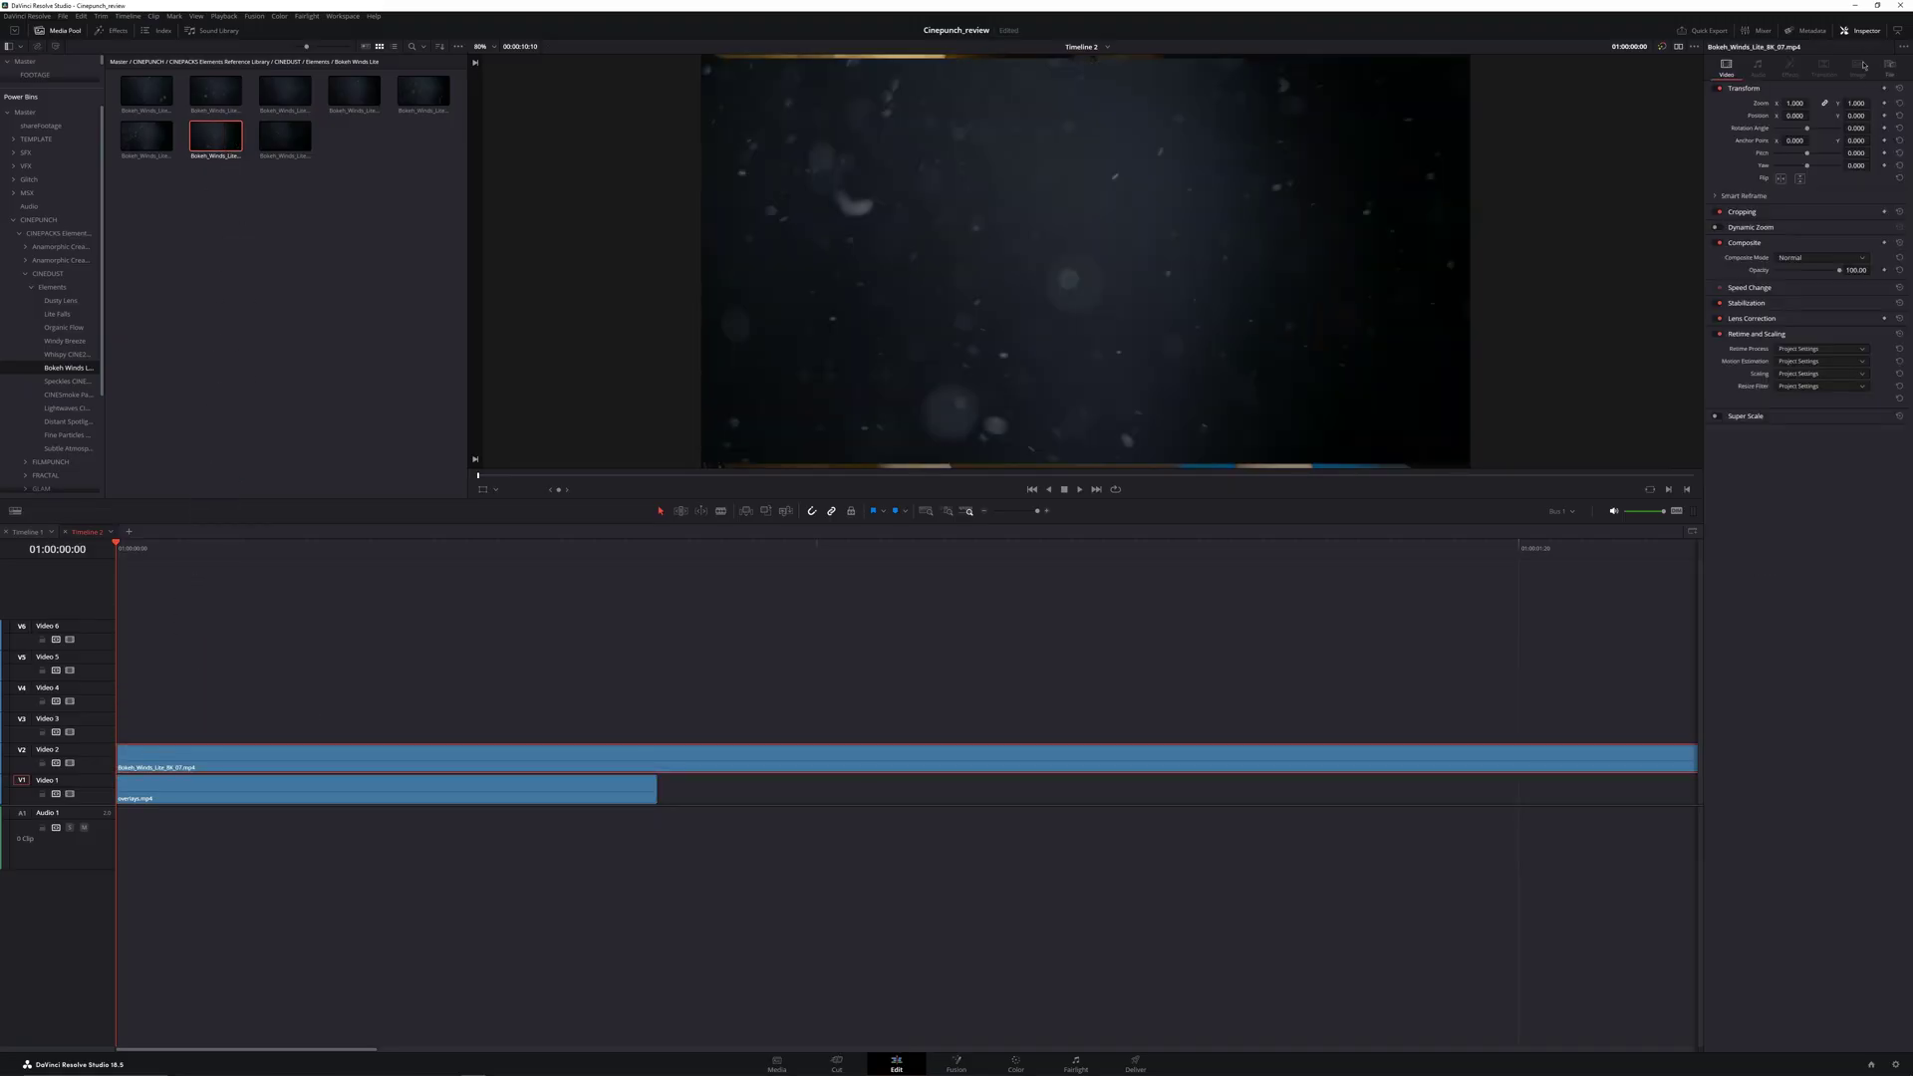
{"action": "left_click", "coordinate": [1861, 31]}
{"action": "left_click", "coordinate": [1861, 31]}
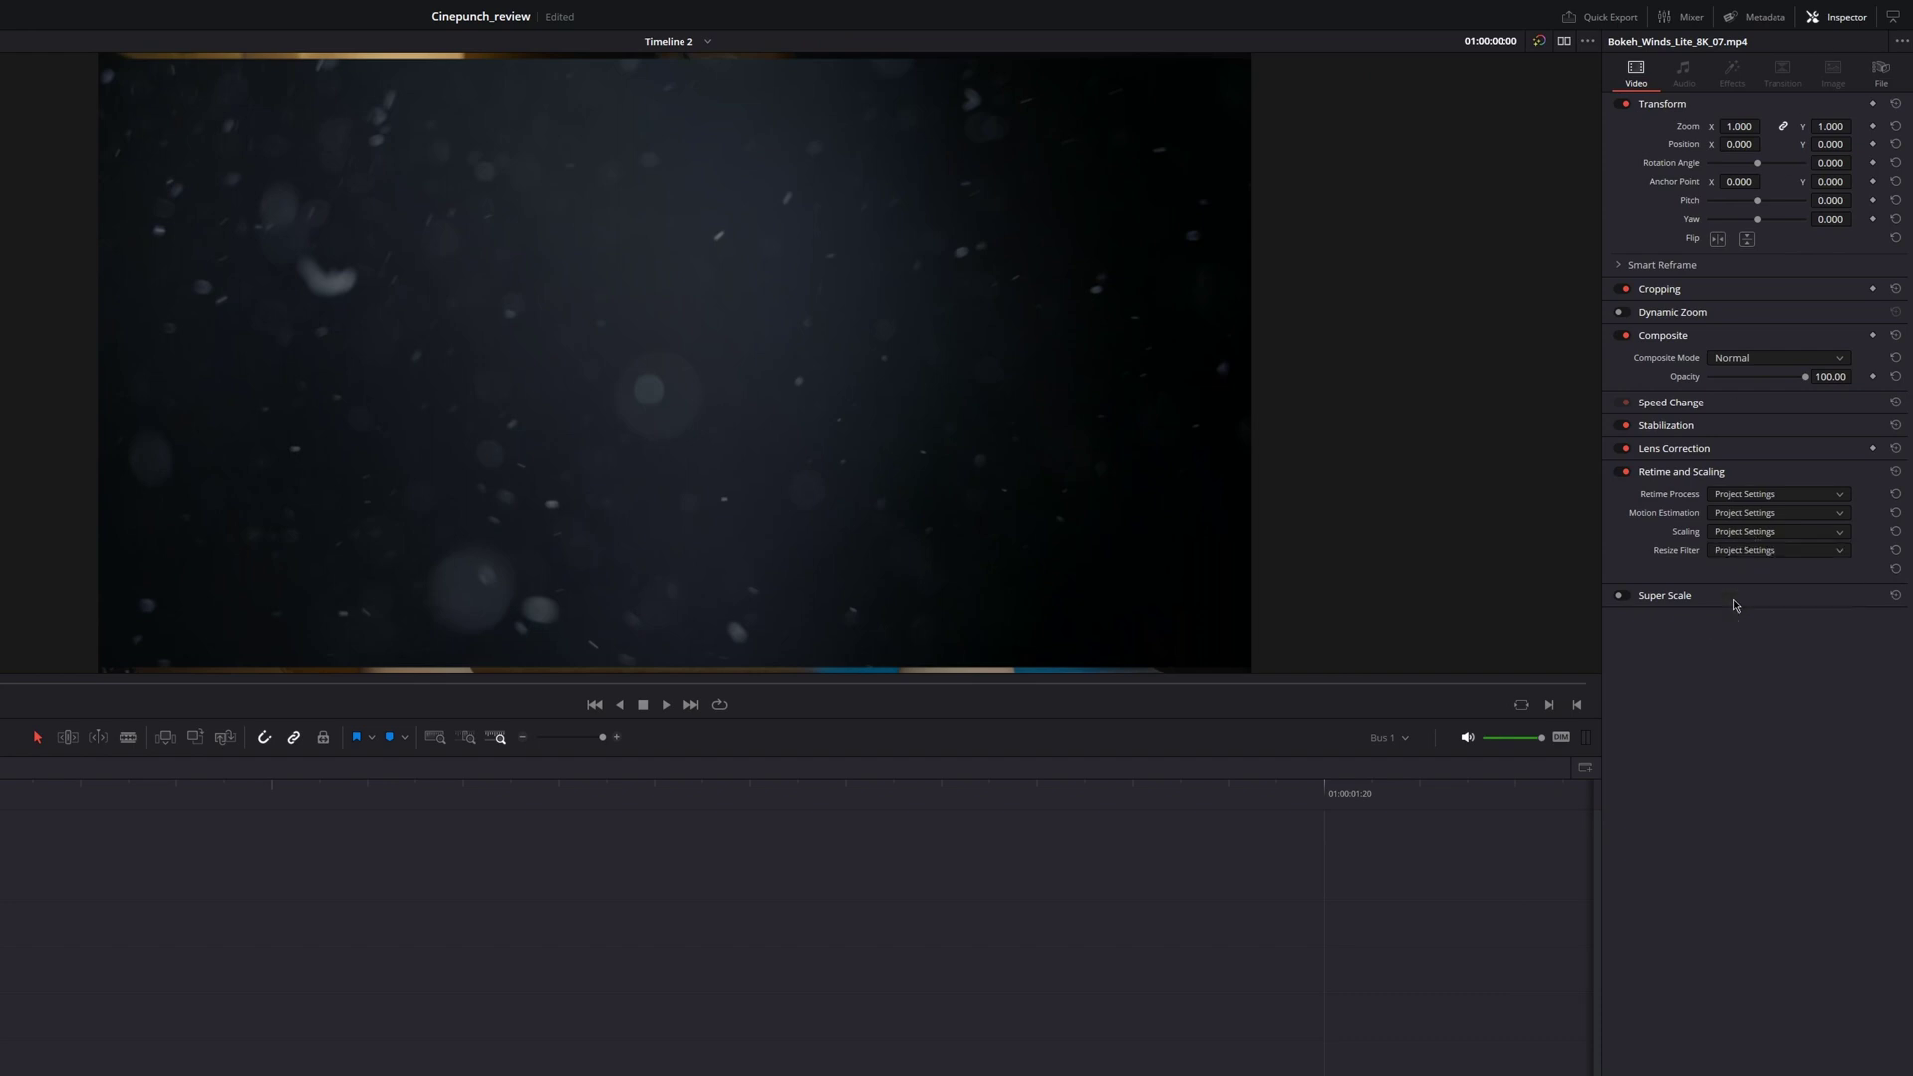
{"action": "left_click", "coordinate": [1734, 605]}
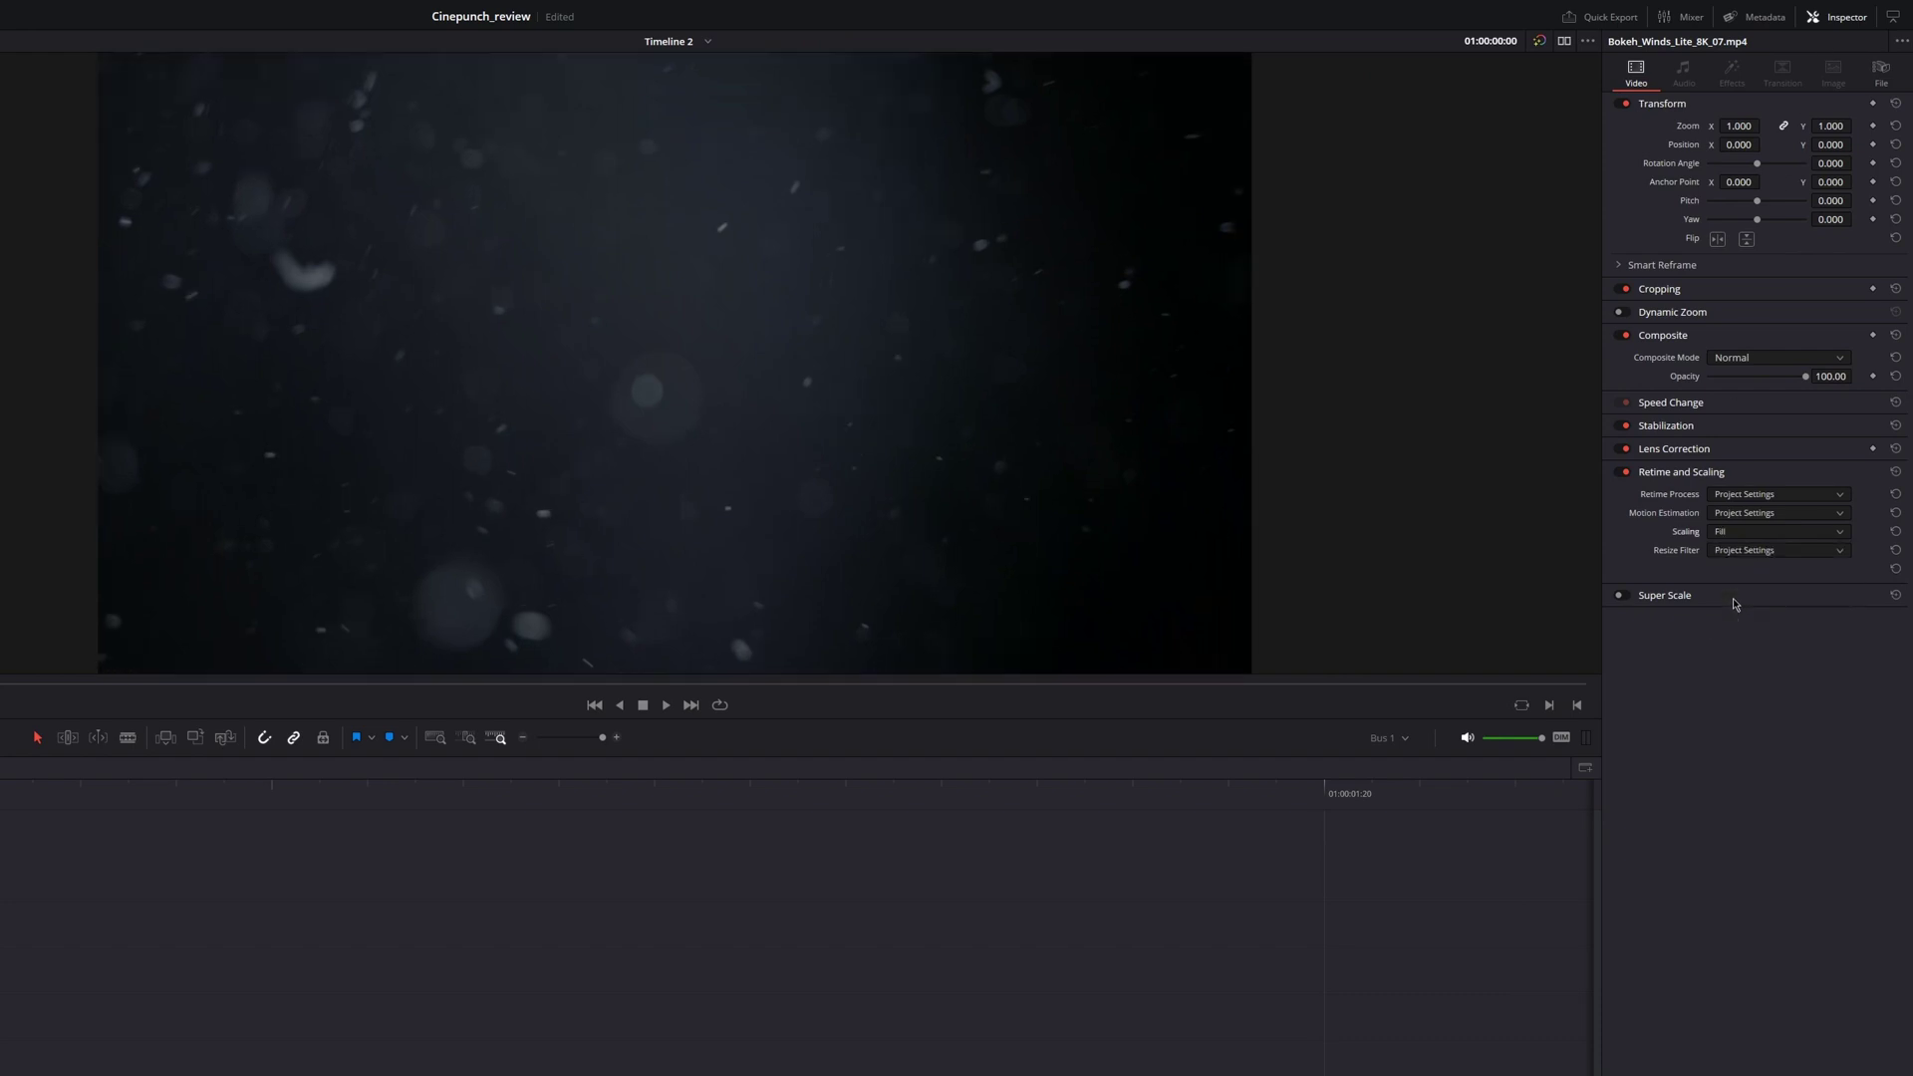
Step: Set the bokeh overlay to Add composite at about 62% opacity and expand Speed Change
{"action": "left_click", "coordinate": [1776, 364]}
{"action": "left_click", "coordinate": [1756, 402]}
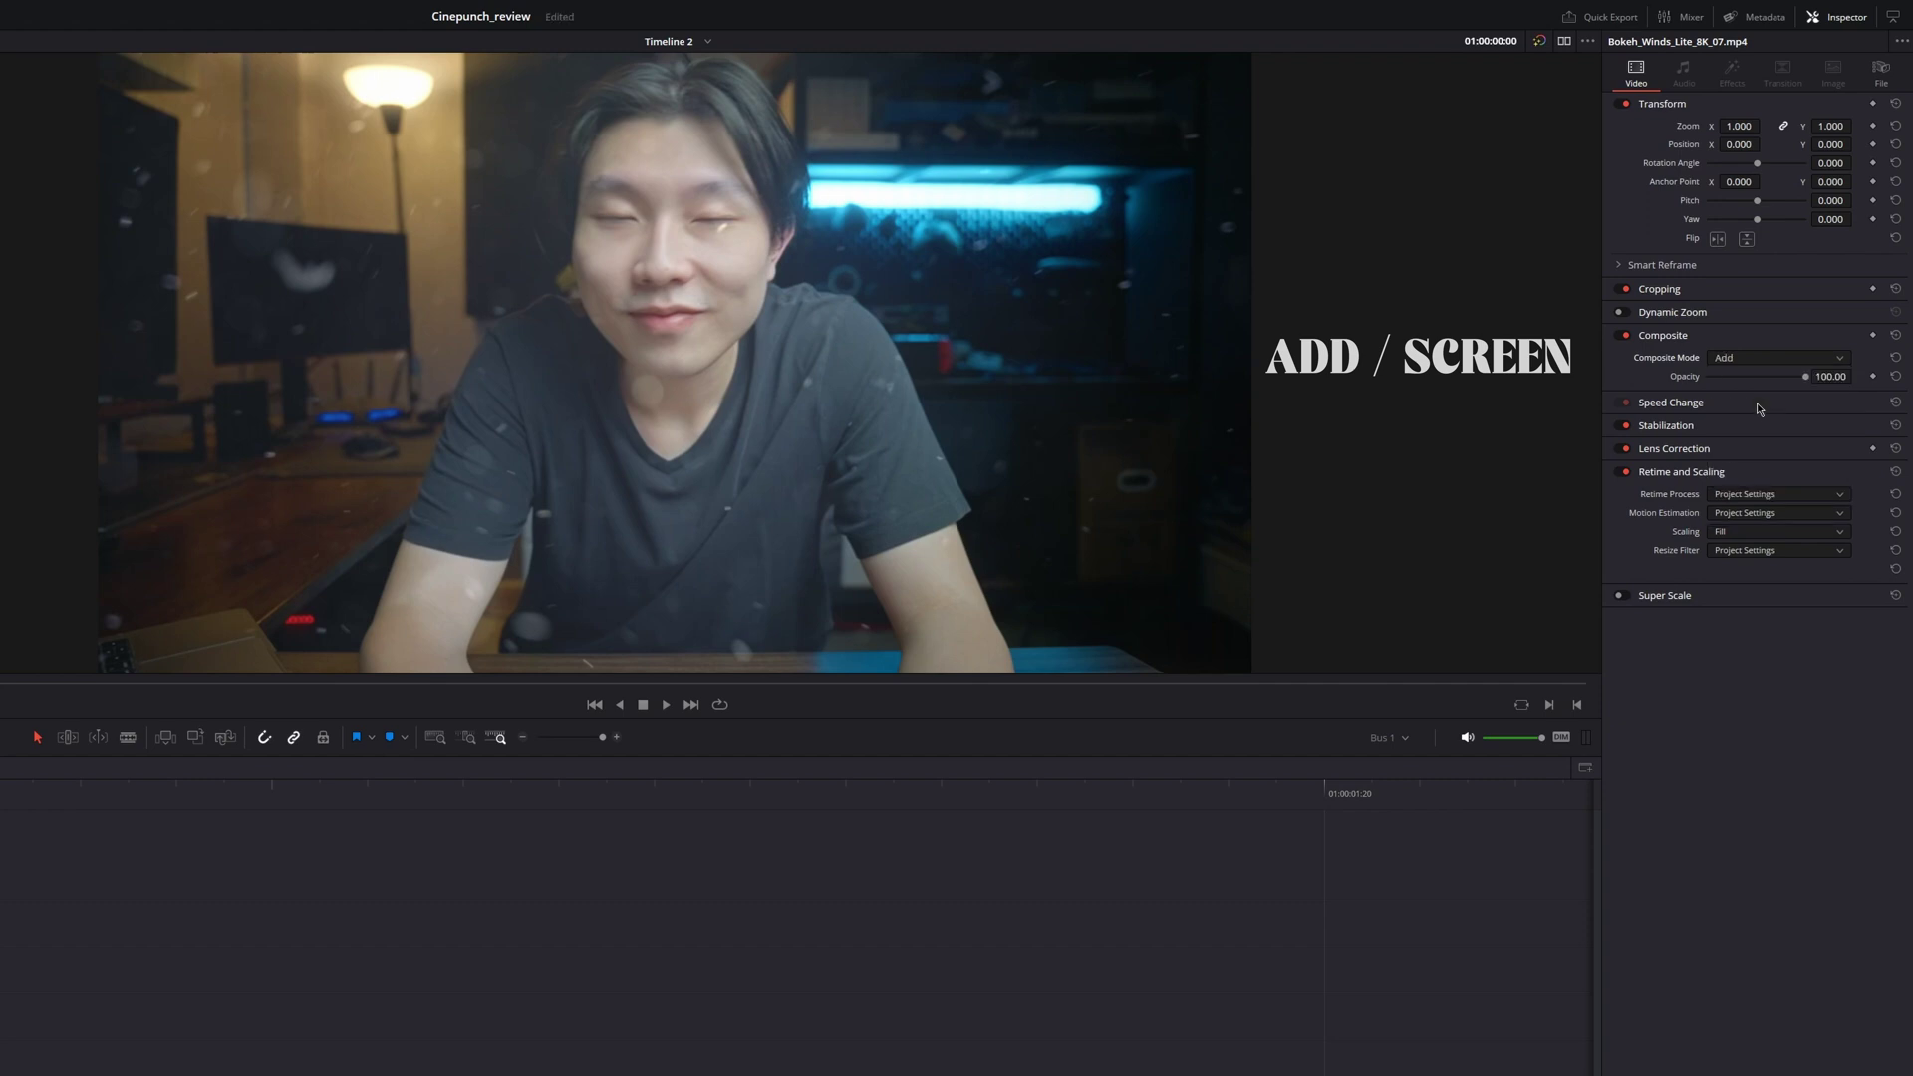
{"action": "left_click_drag", "start_coordinate": [1805, 377], "coordinate": [1767, 381]}
{"action": "left_click", "coordinate": [1760, 403]}
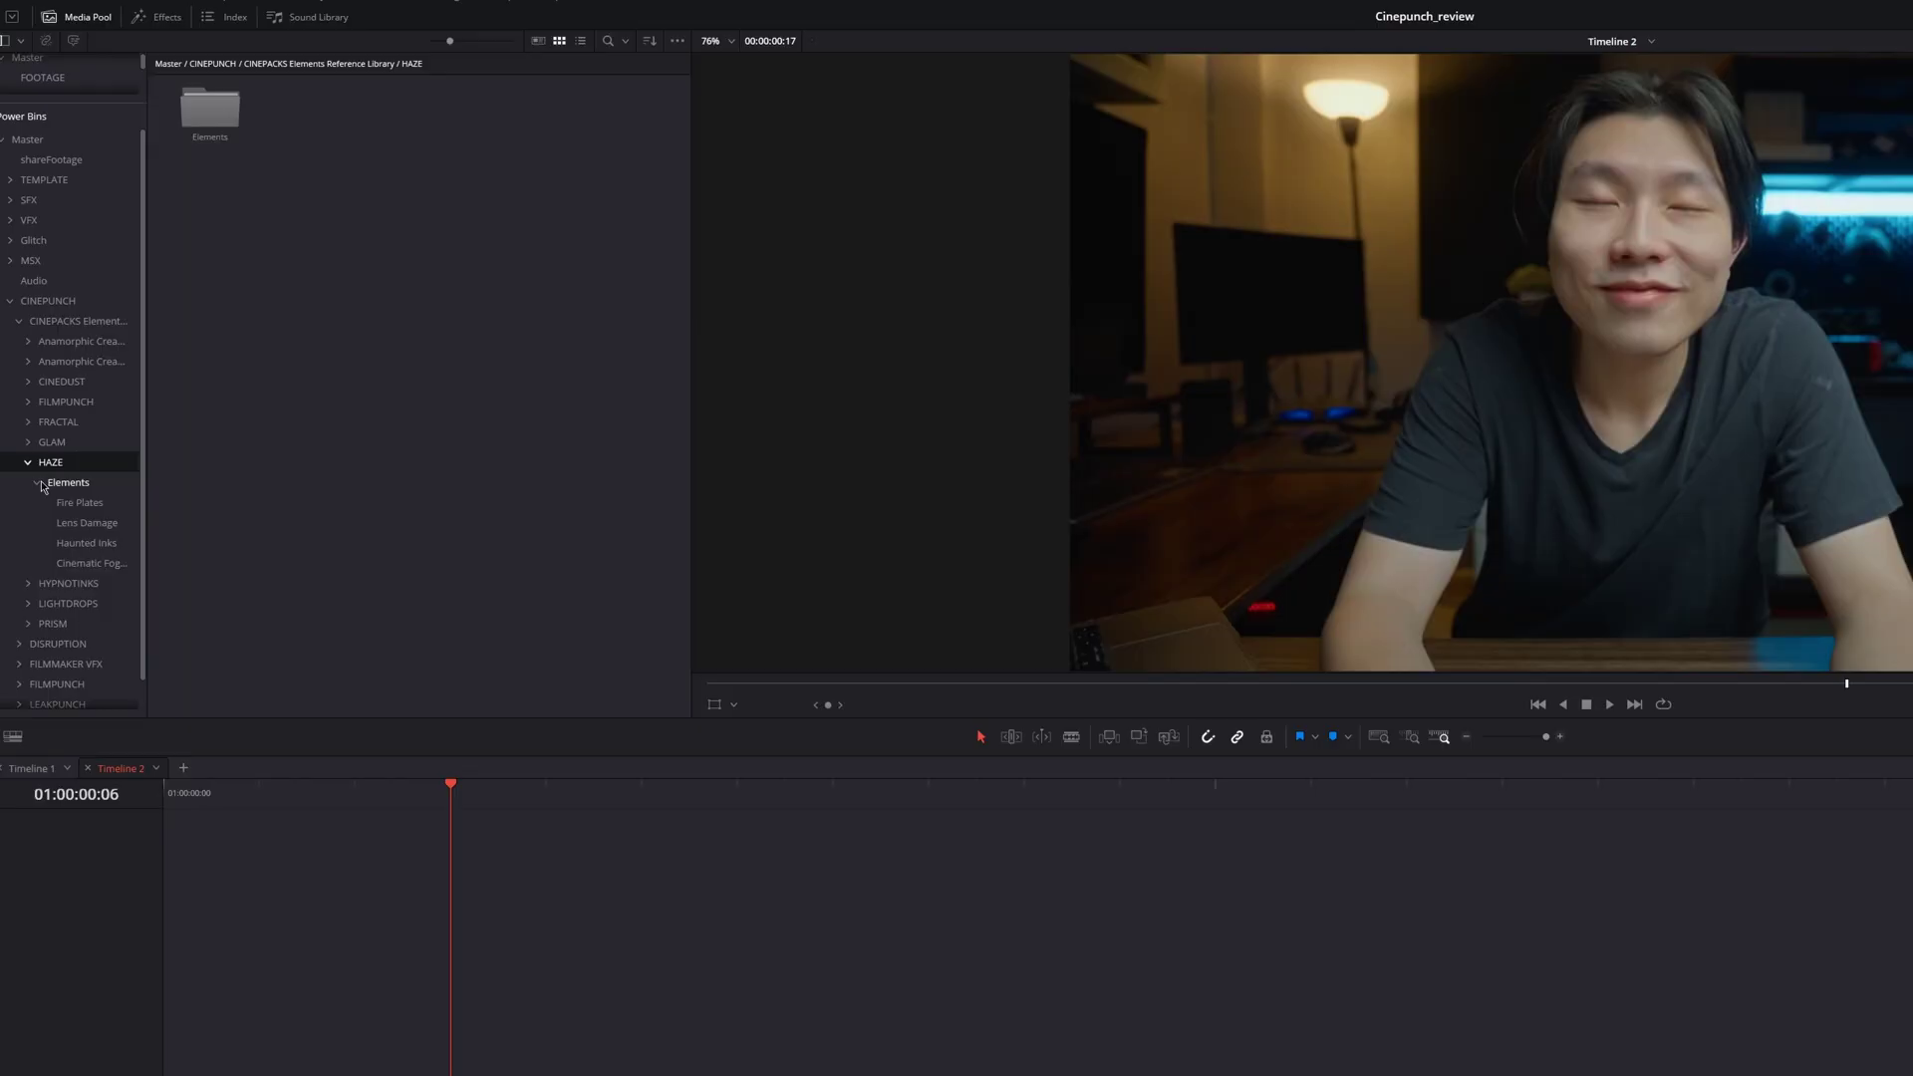
Step: Place the HAZE fog clip A012_C001_021781_001 on Video 2 with Fill, Add, about 53% opacity
{"action": "left_click", "coordinate": [81, 563]}
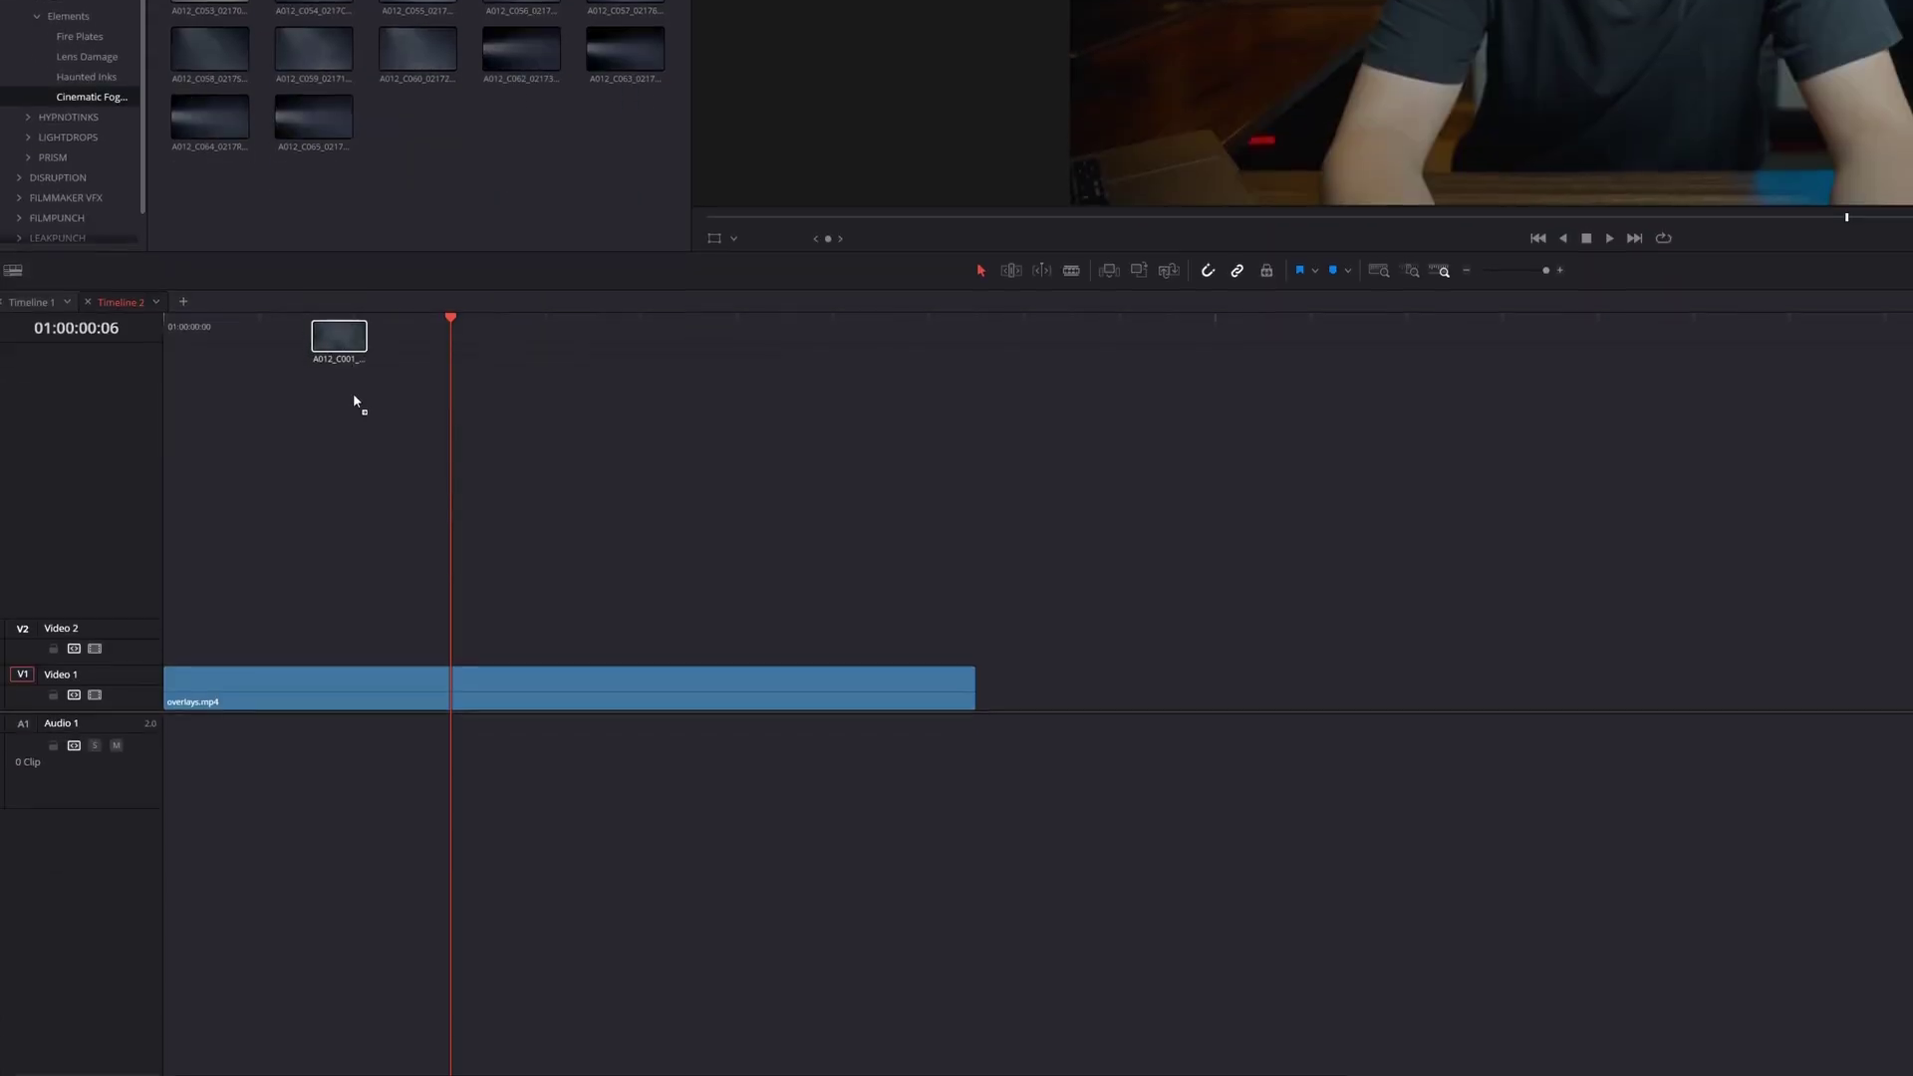
{"action": "left_click_drag", "start_coordinate": [355, 401], "coordinate": [487, 624]}
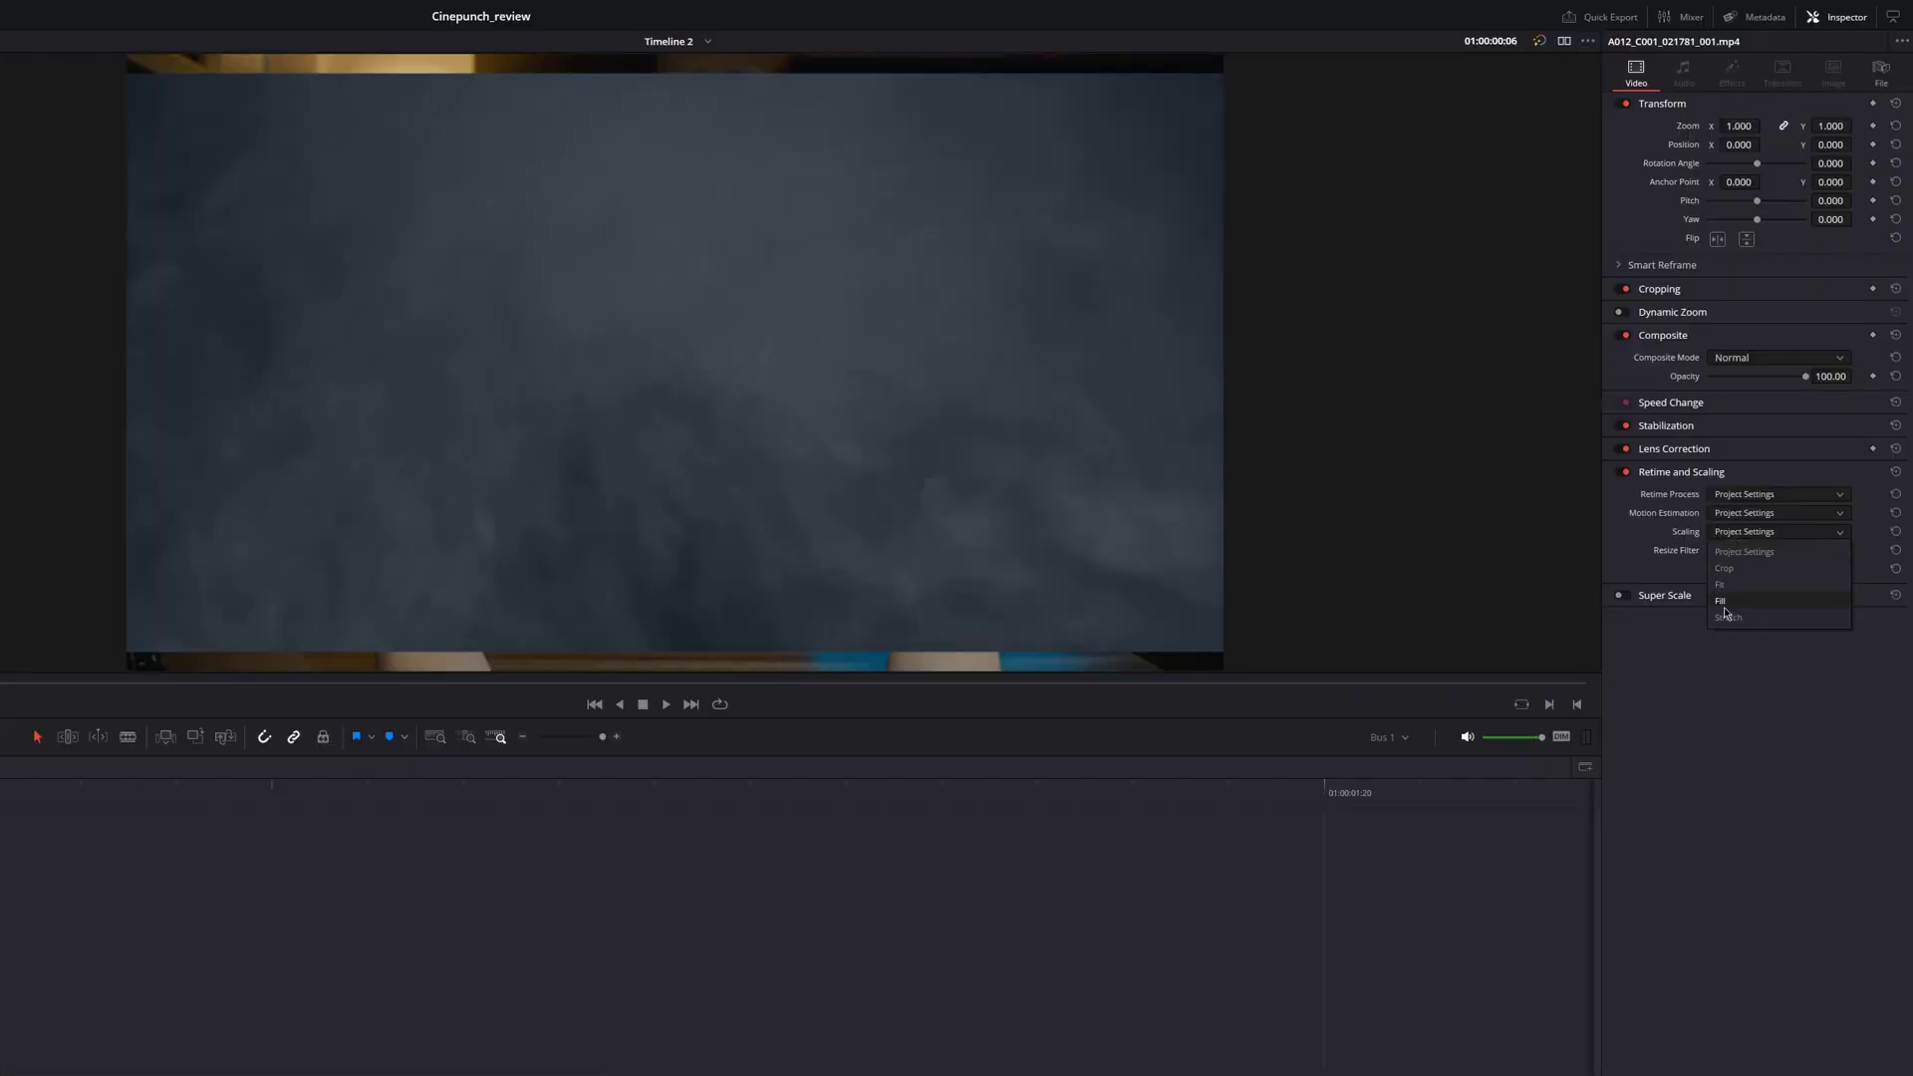
{"action": "left_click", "coordinate": [1721, 601]}
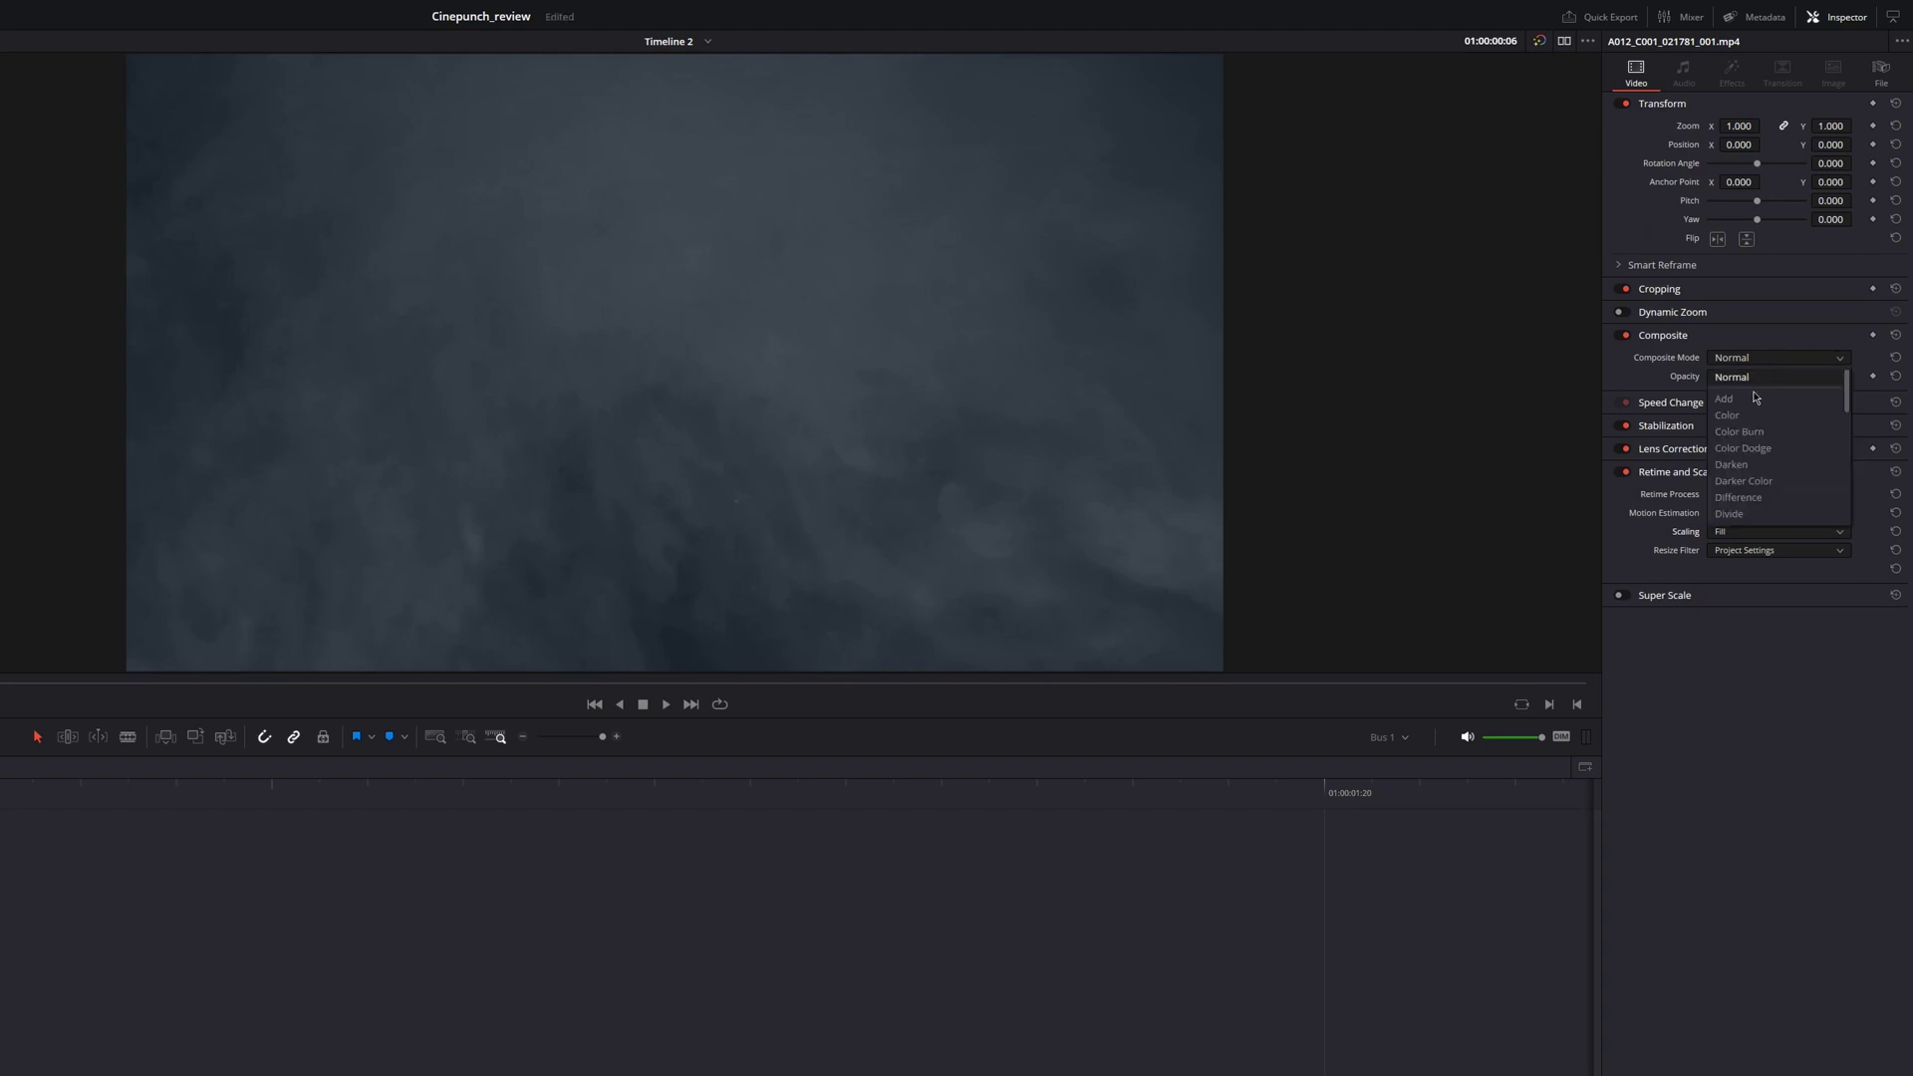
{"action": "left_click", "coordinate": [1755, 397]}
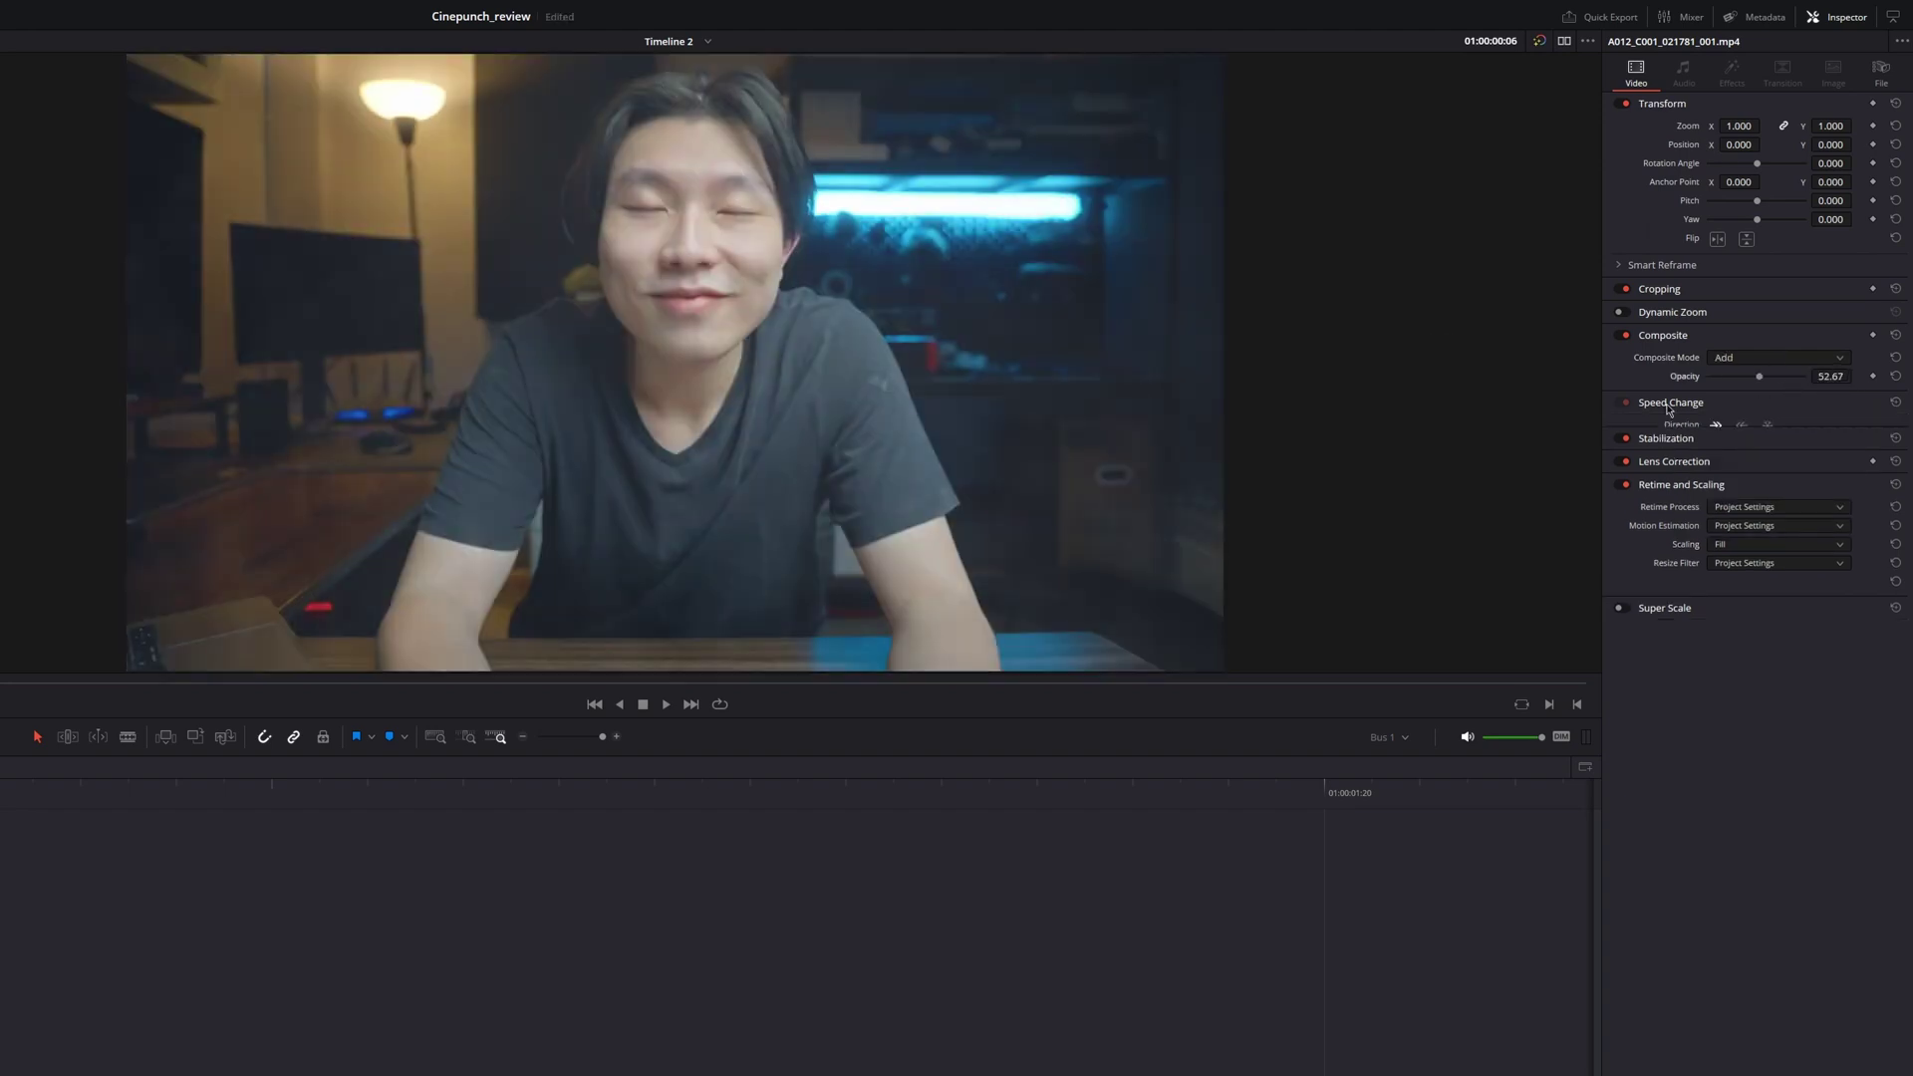
{"action": "left_click", "coordinate": [1708, 403]}
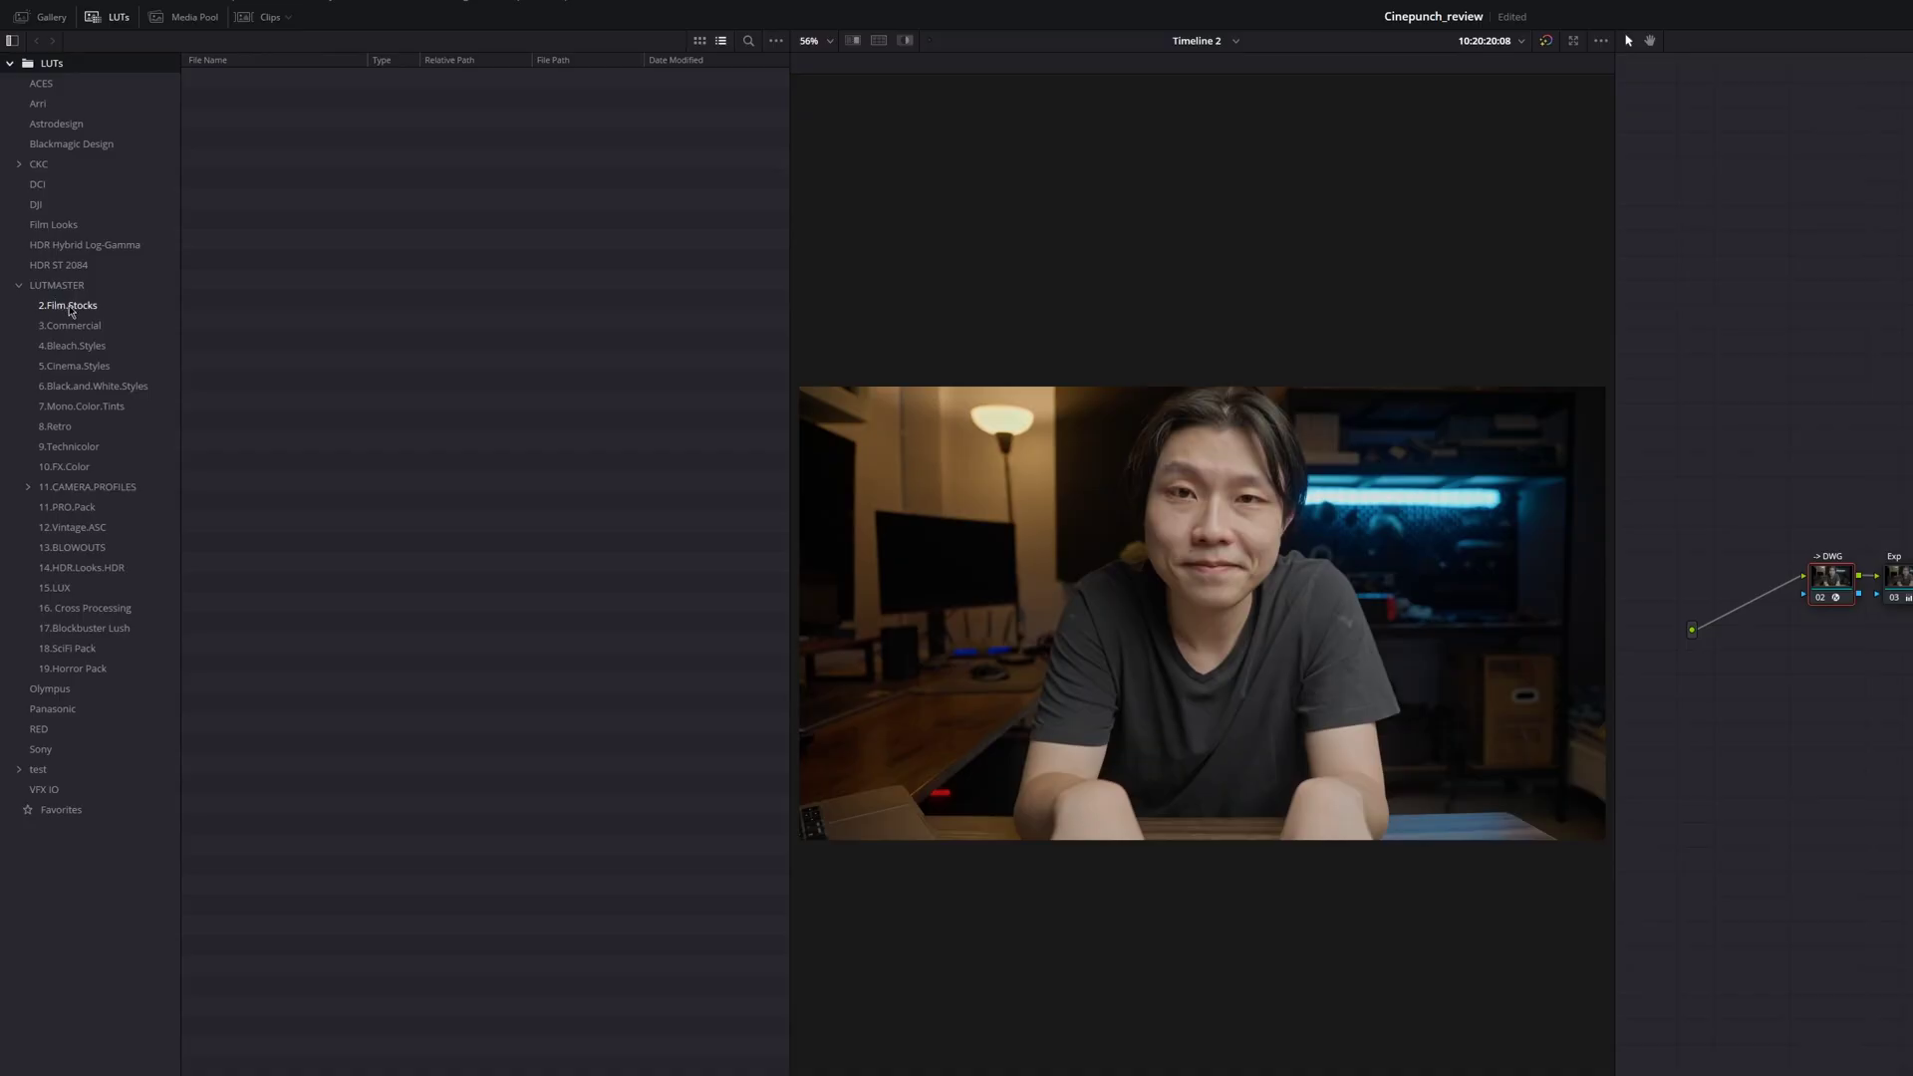
Step: Browse the LUTMASTER 2.Film.Stocks, 3.Commercial and 4.Bleach.Styles LUT folders
{"action": "left_click", "coordinate": [71, 308]}
{"action": "left_click", "coordinate": [99, 327]}
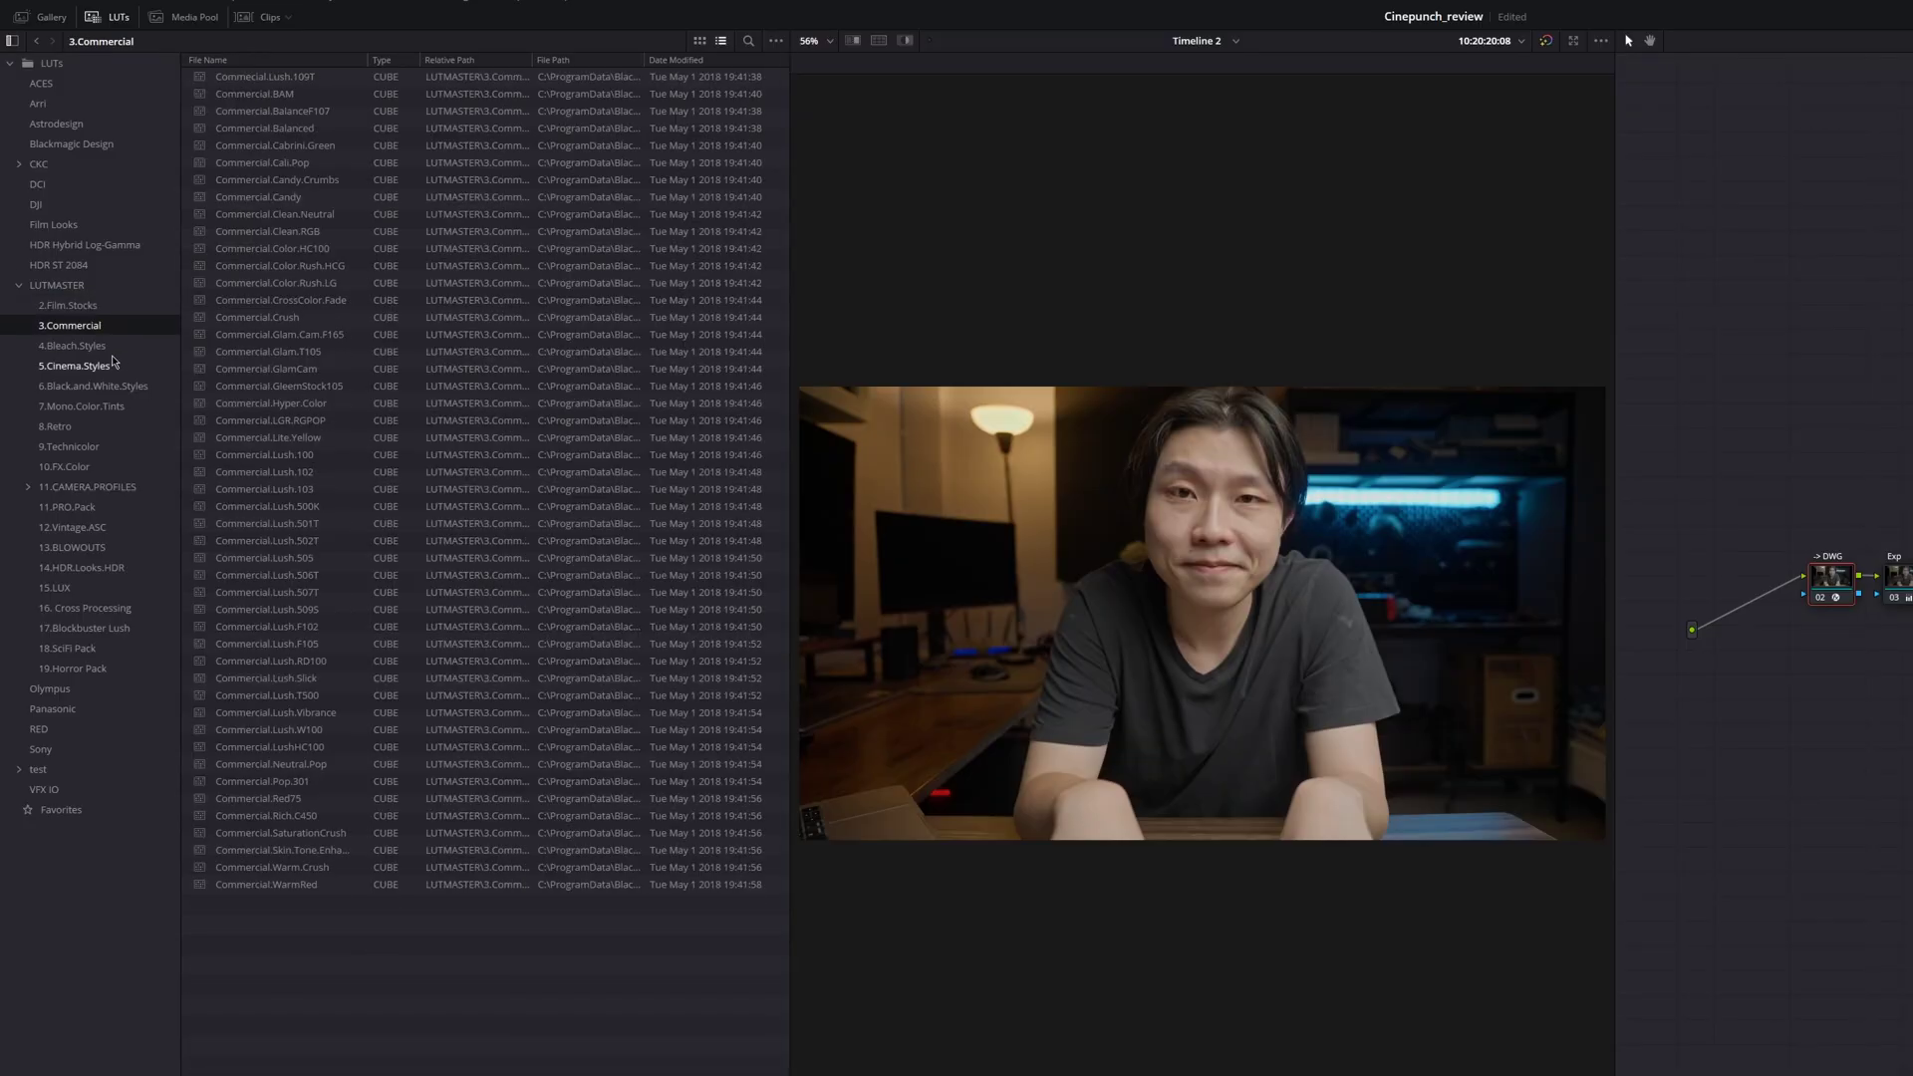
{"action": "left_click", "coordinate": [109, 349]}
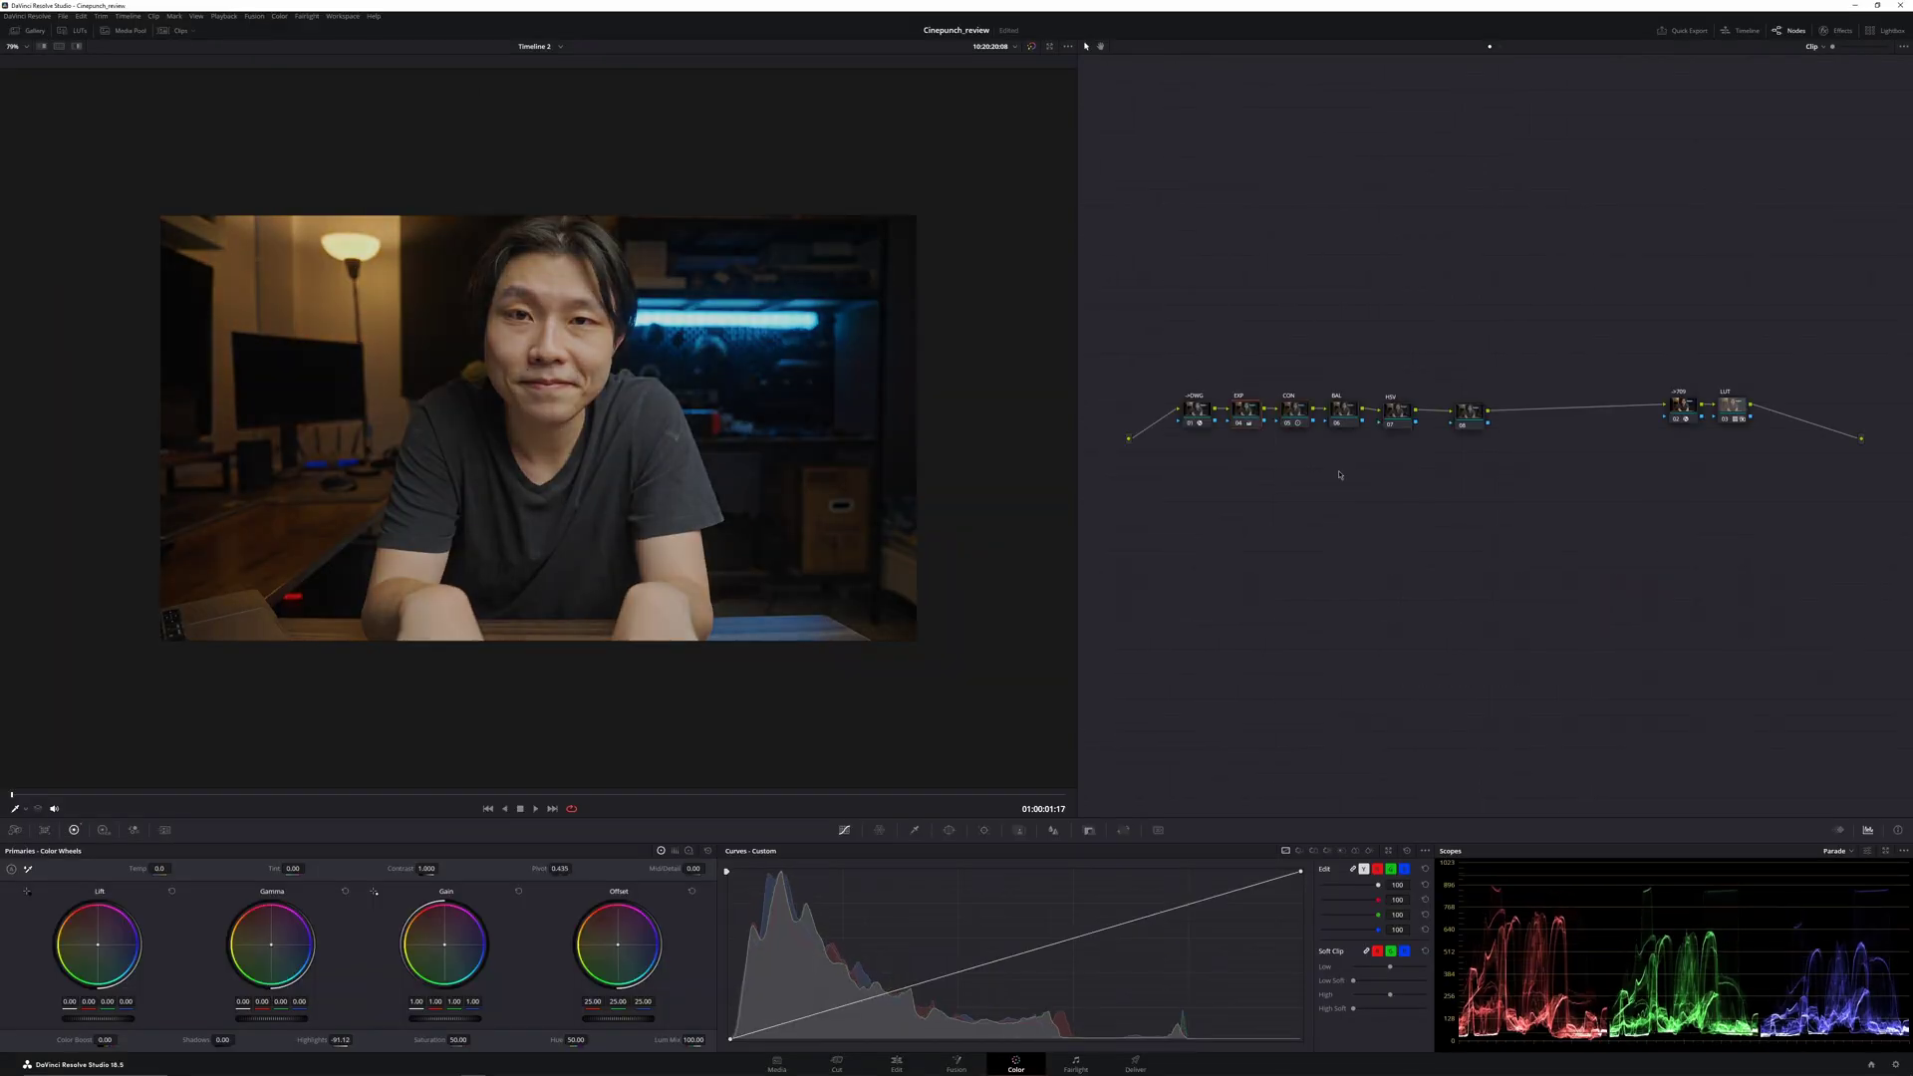
Step: Append a fourth node after the DWG, EXP and 709 nodes in the Color page
{"action": "key", "text": "ctrl+shift+w"}
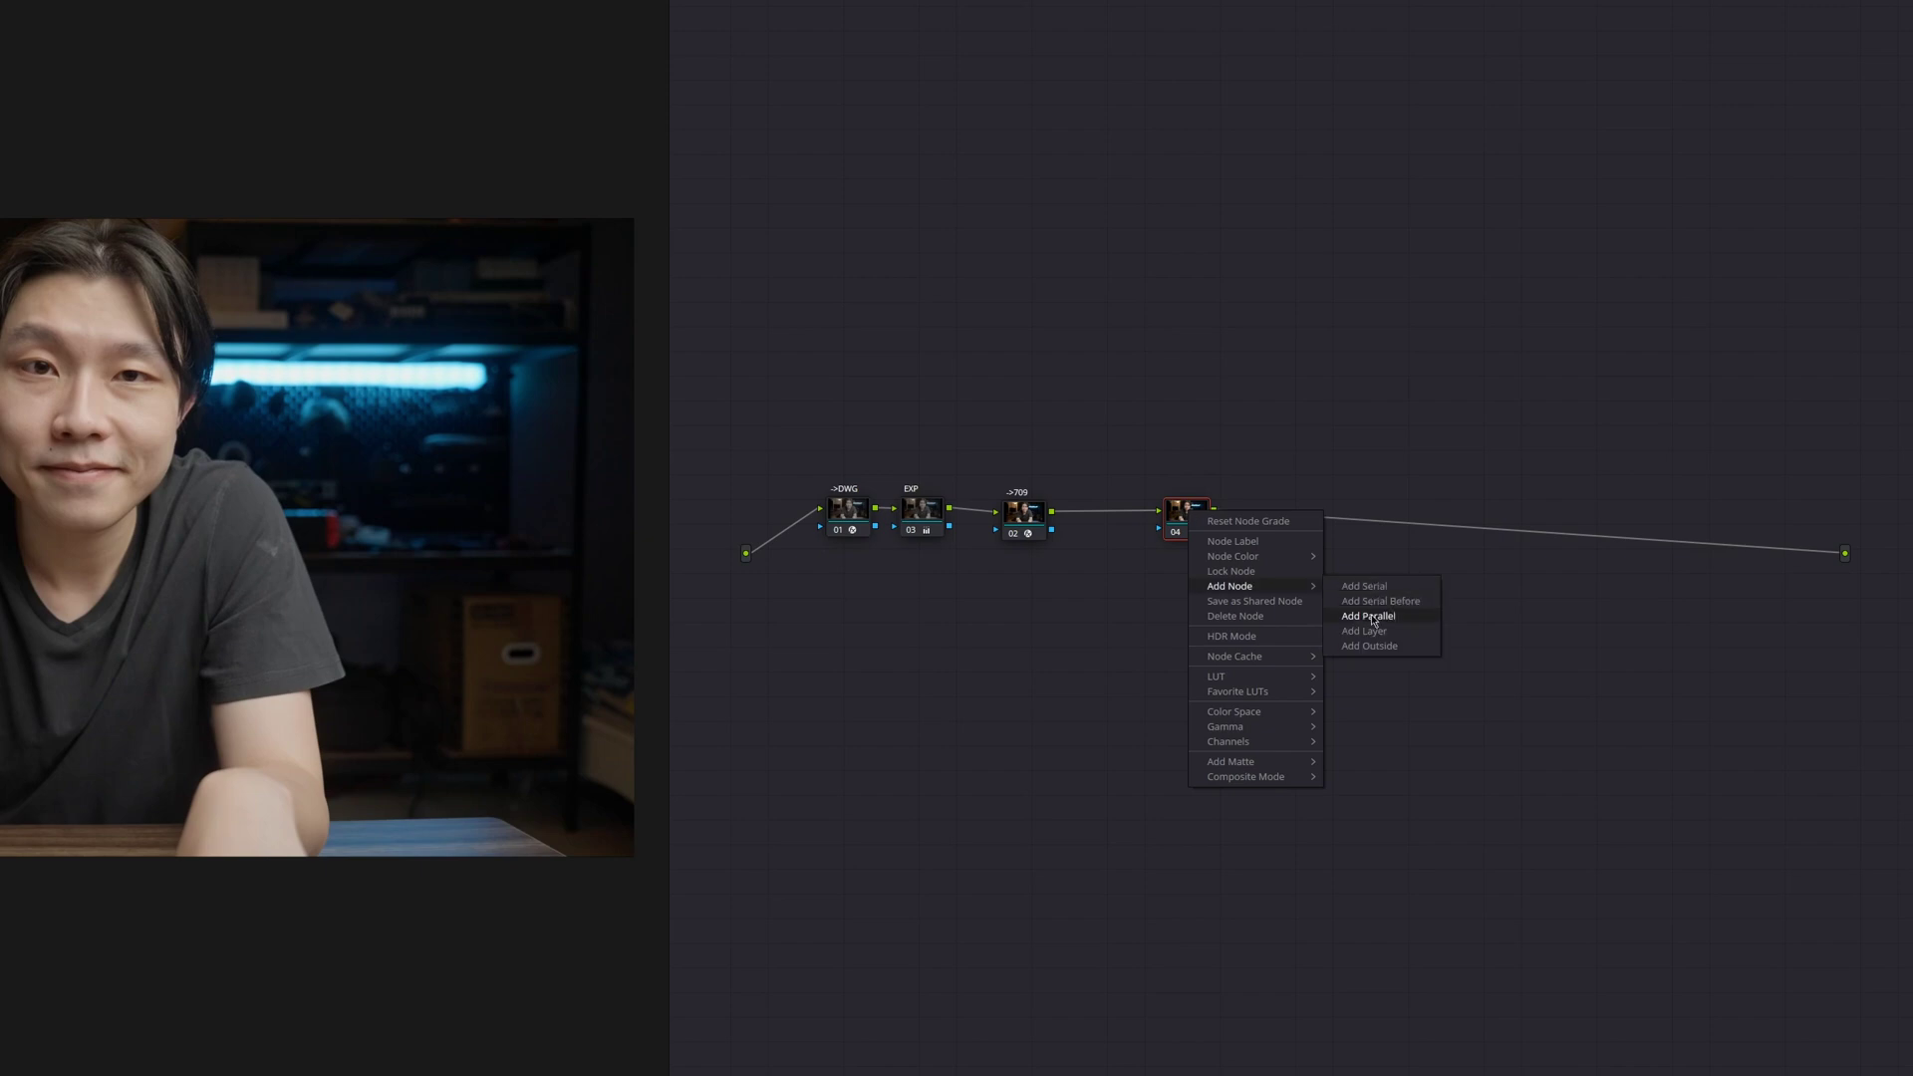
Step: Add a parallel node alongside node 04 and switch node 04's composite mode to Luminosity
{"action": "left_click", "coordinate": [1373, 620]}
{"action": "mouse_move", "coordinate": [1253, 752]}
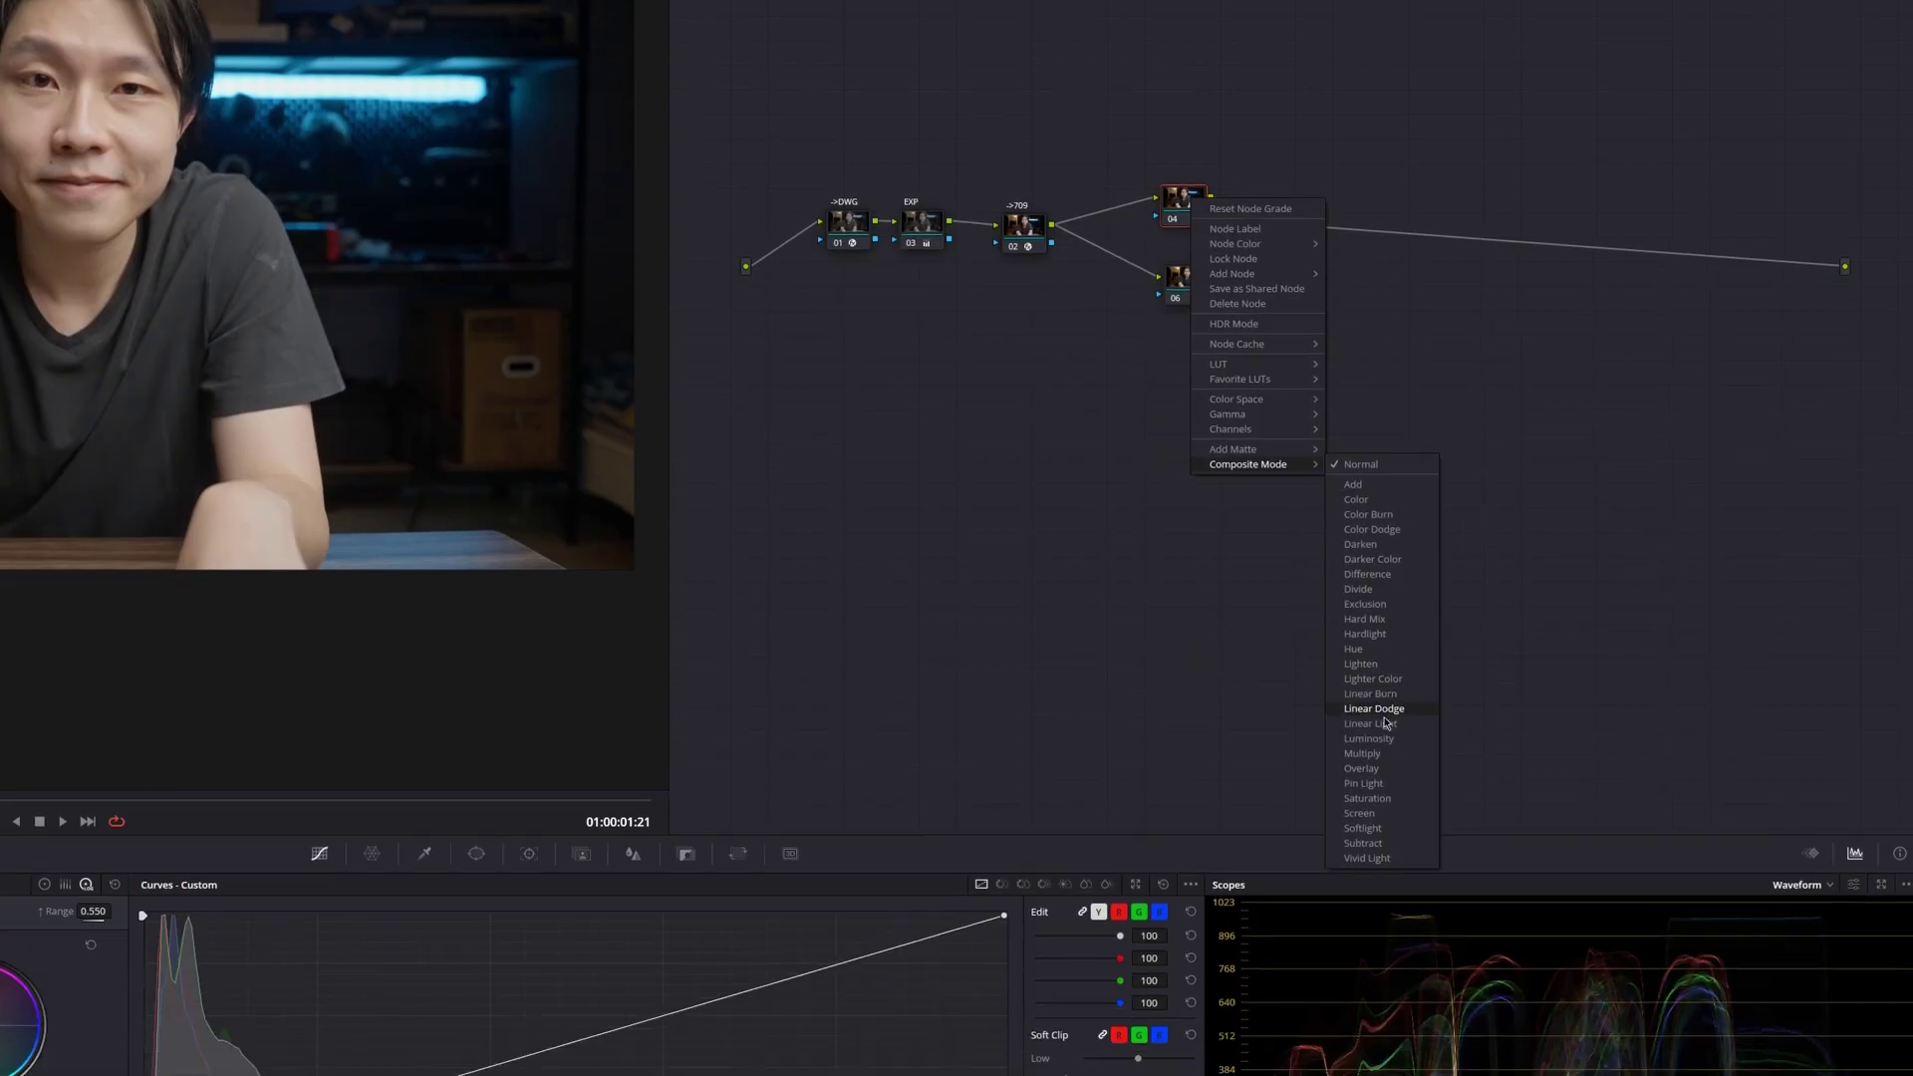
{"action": "left_click", "coordinate": [1382, 742]}
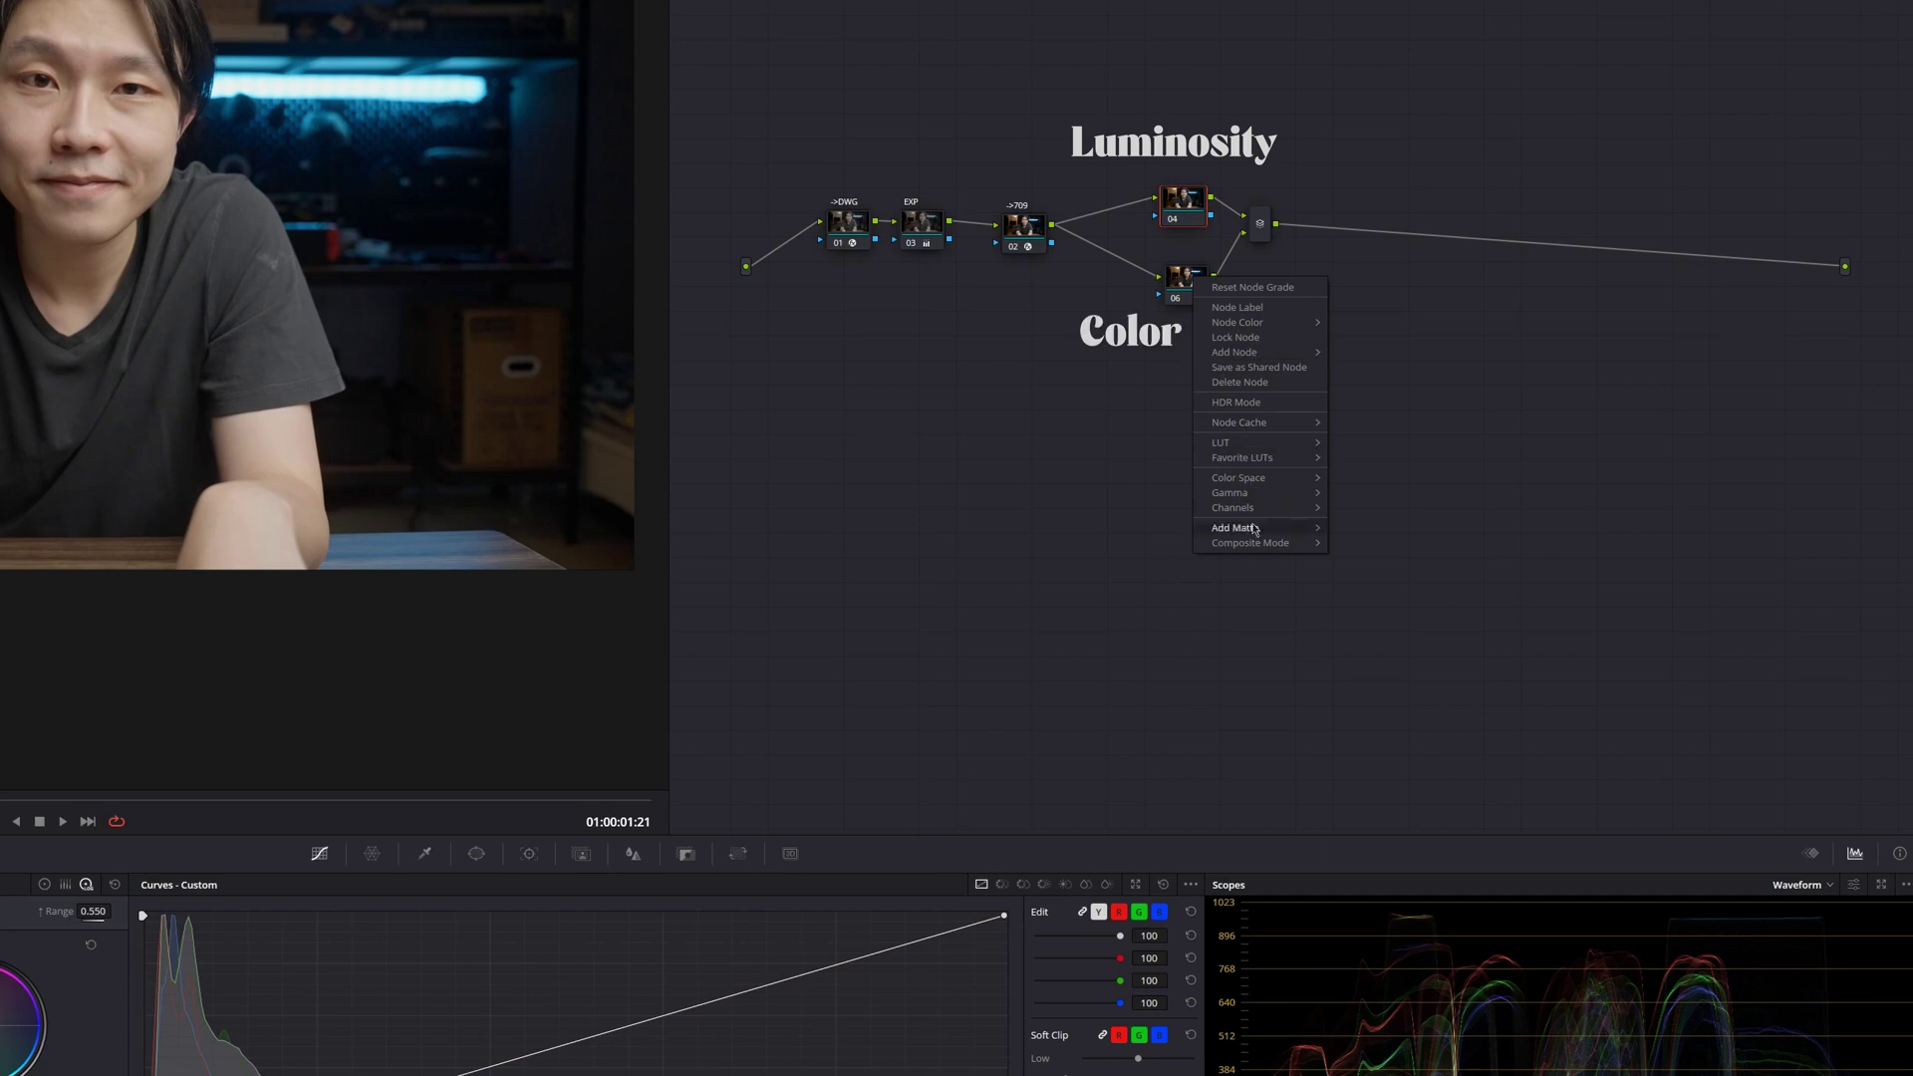
{"action": "key", "text": "Escape"}
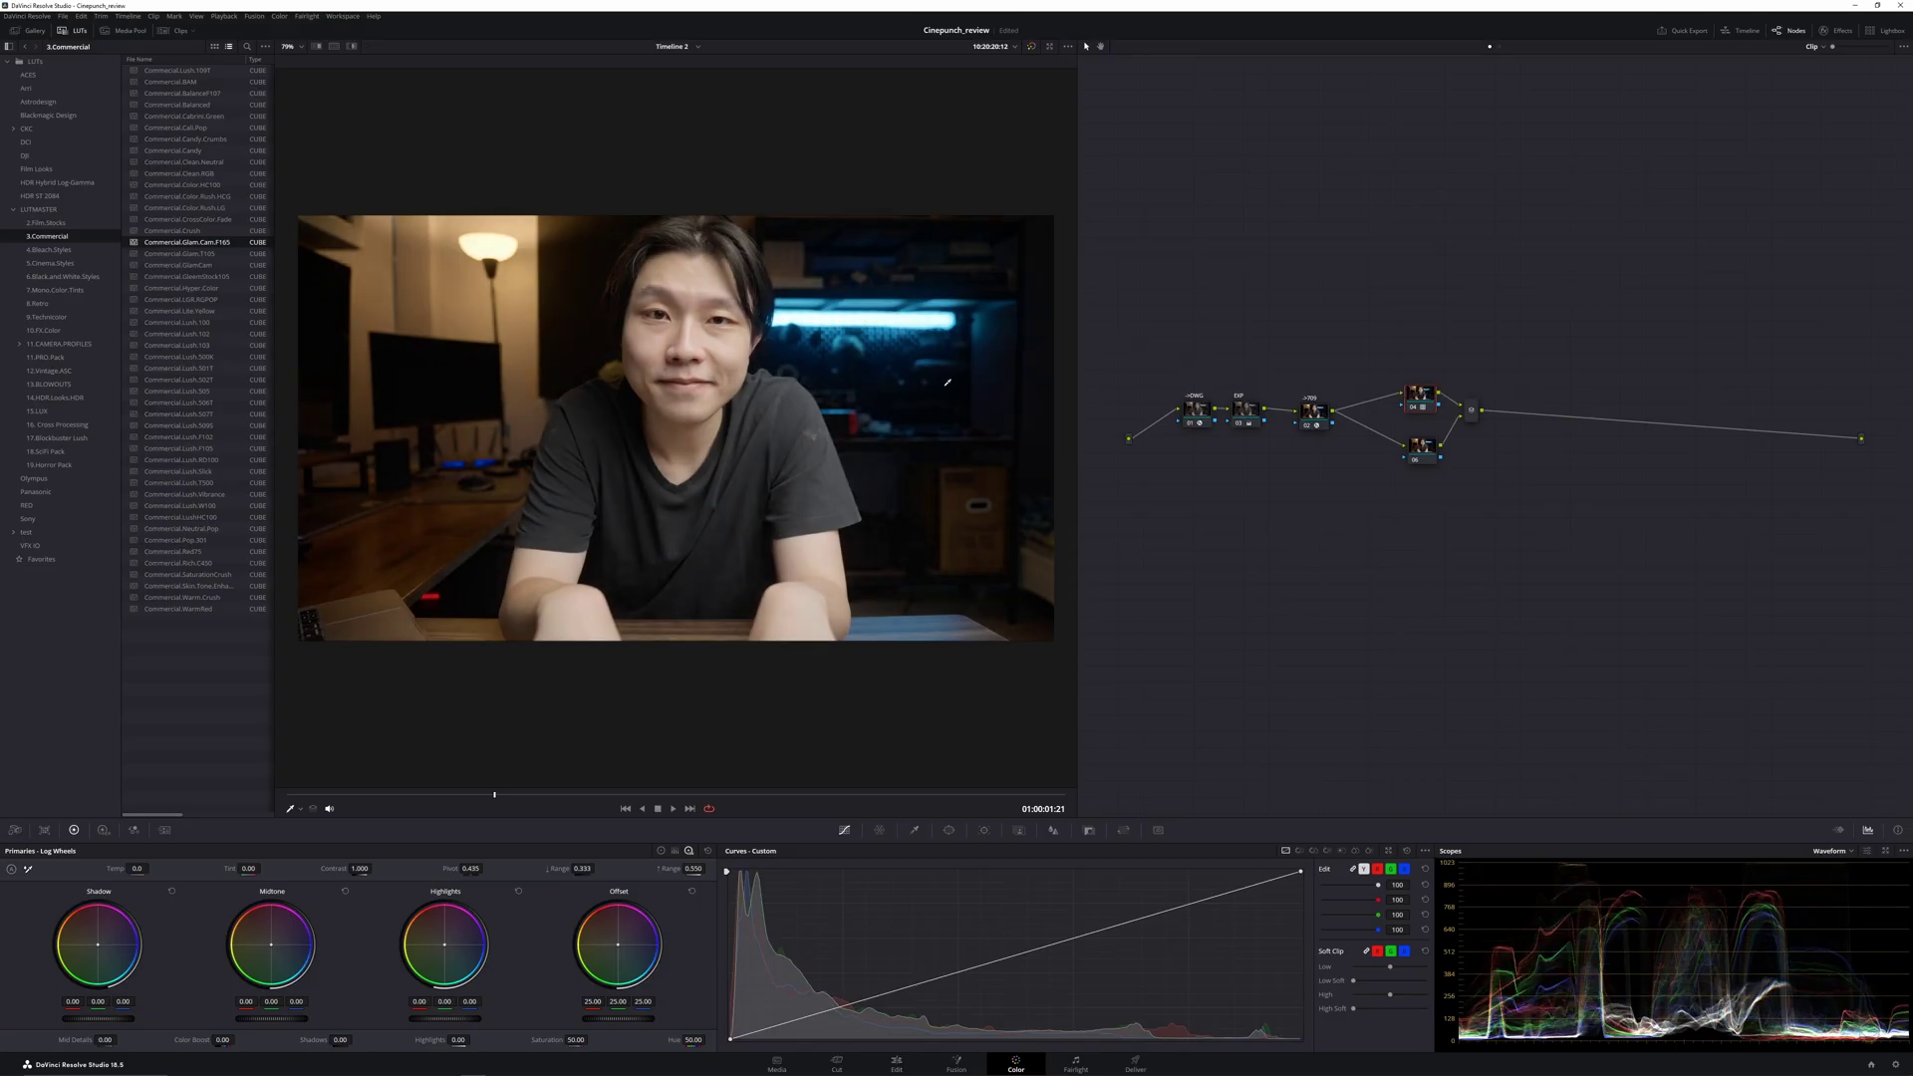
Step: Drop the Commercial.Glam.Cam.F165 LUT on node 06 and lower its Key Output Gain to 0.3
{"action": "left_click_drag", "start_coordinate": [1408, 450], "coordinate": [1426, 450]}
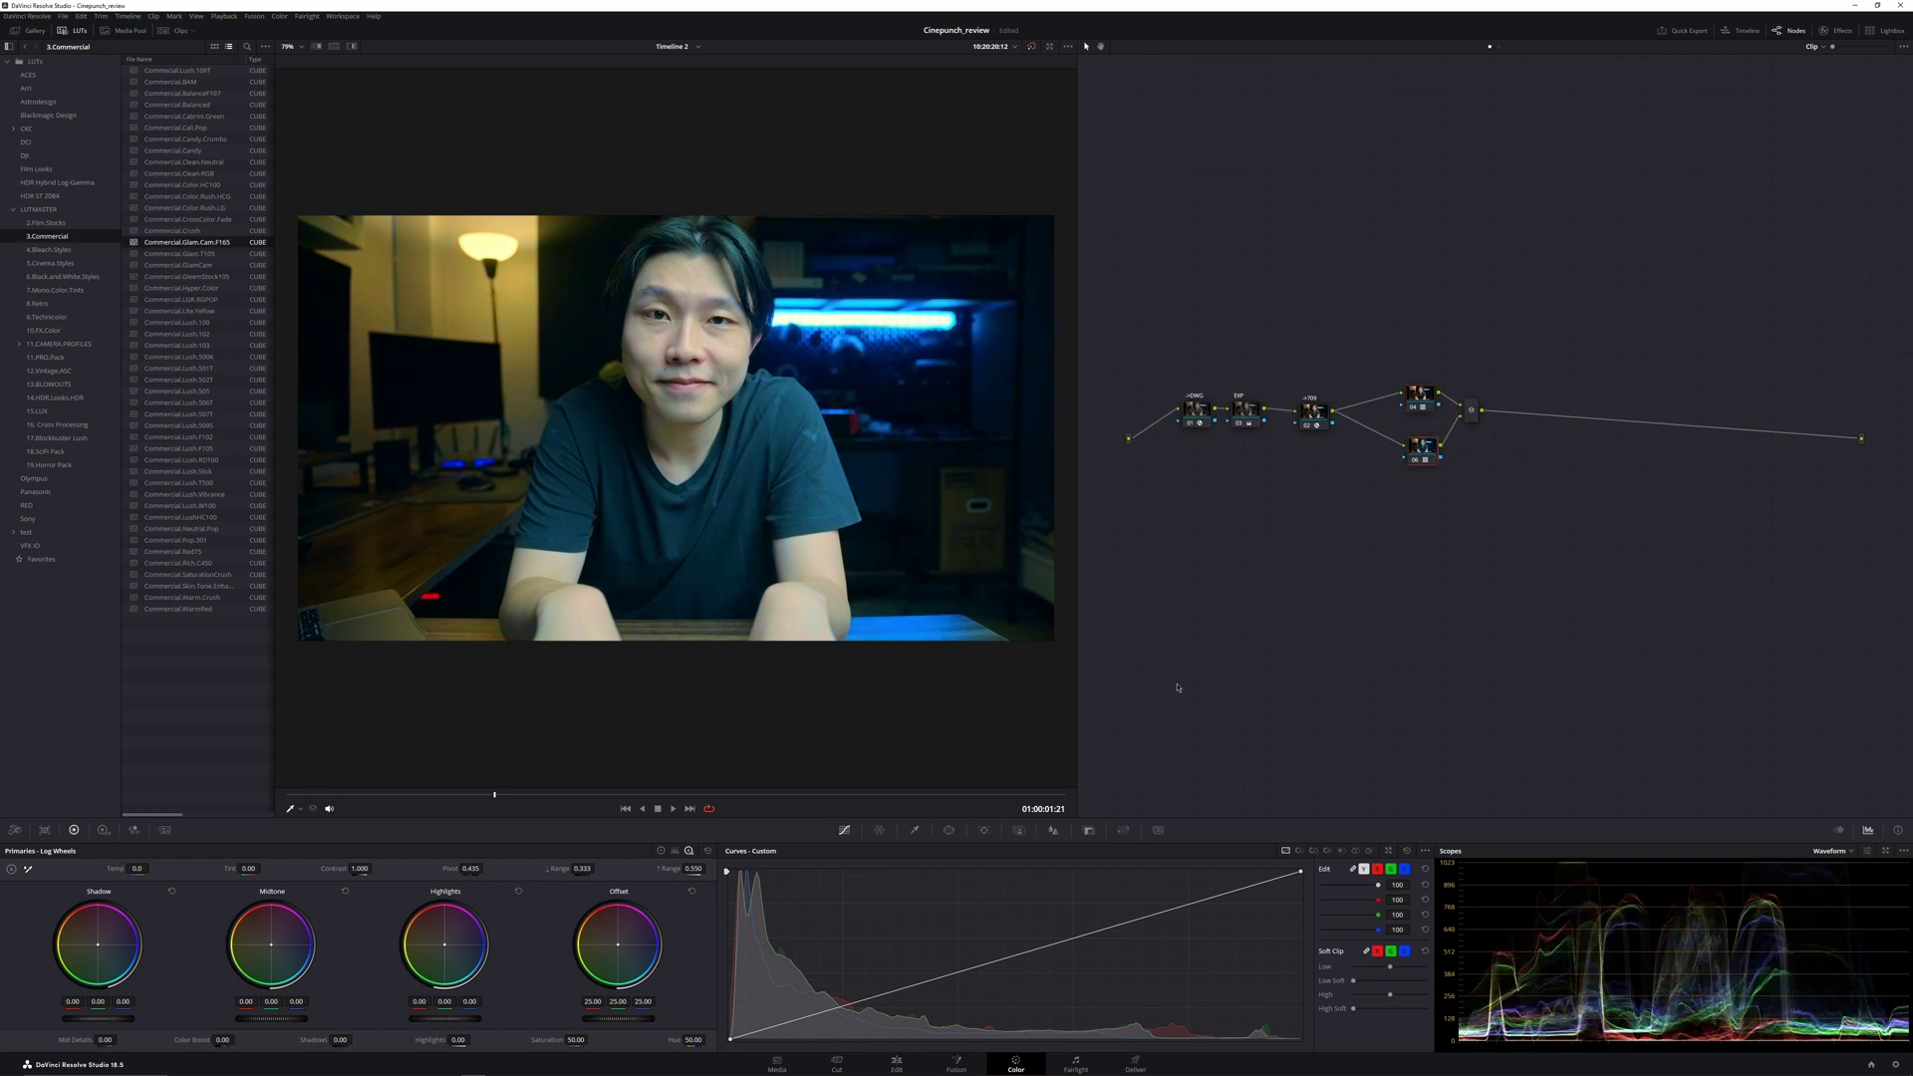
{"action": "key", "text": "Return"}
{"action": "double_click", "coordinate": [1462, 903]}
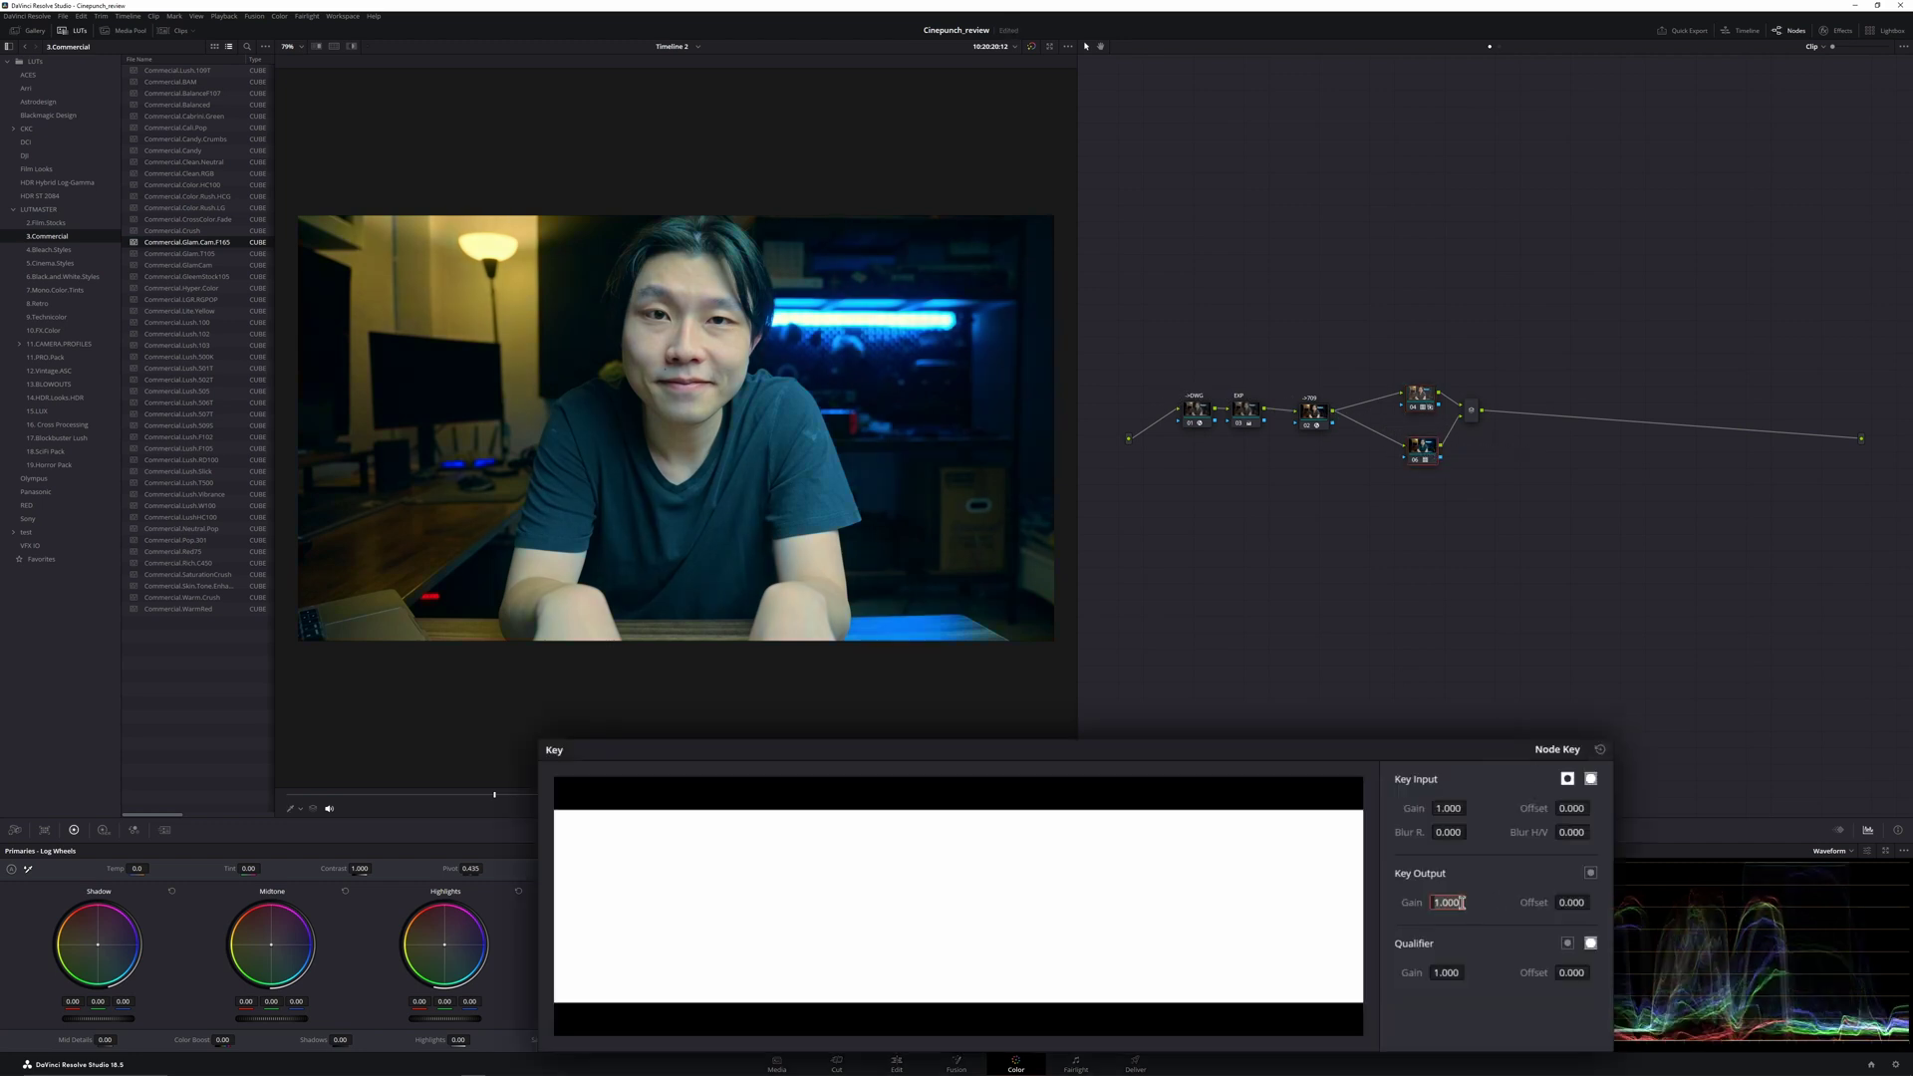
{"action": "type", "text": ".3"}
{"action": "key", "text": "Return"}
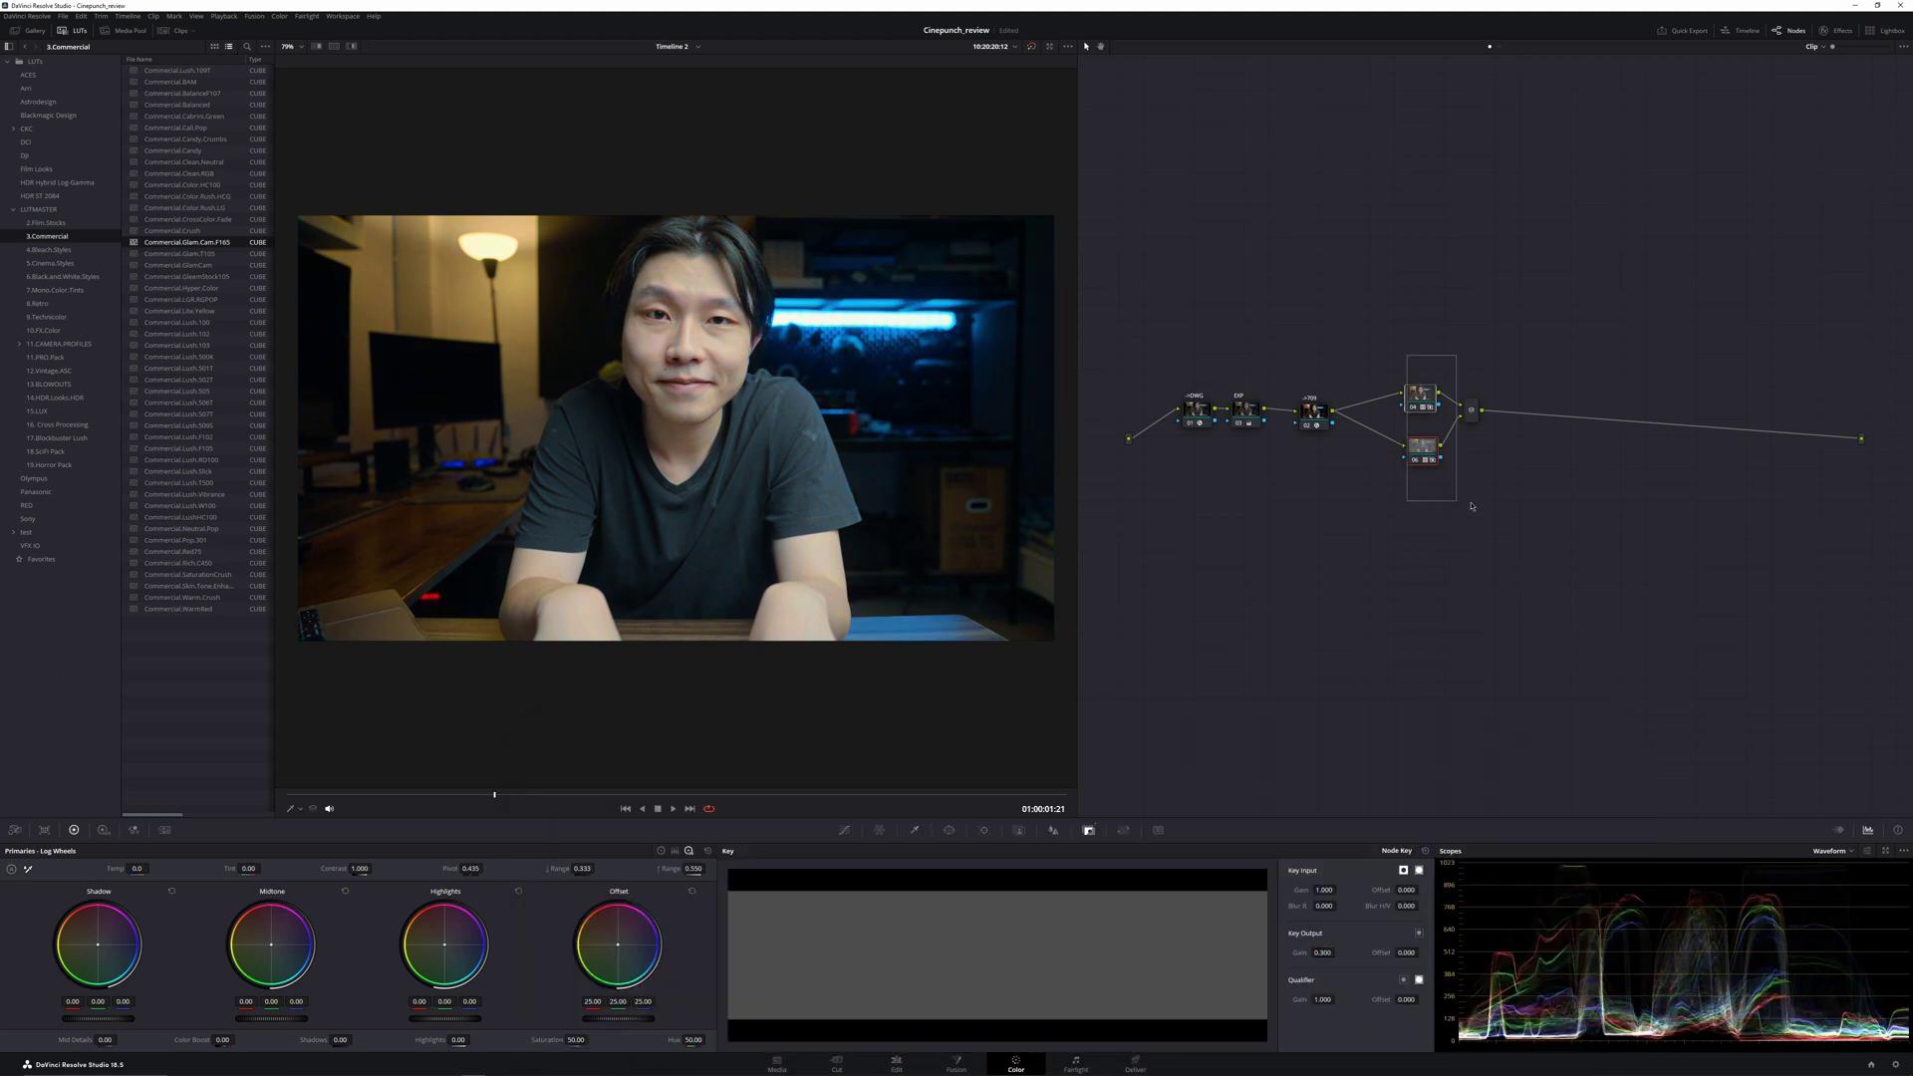